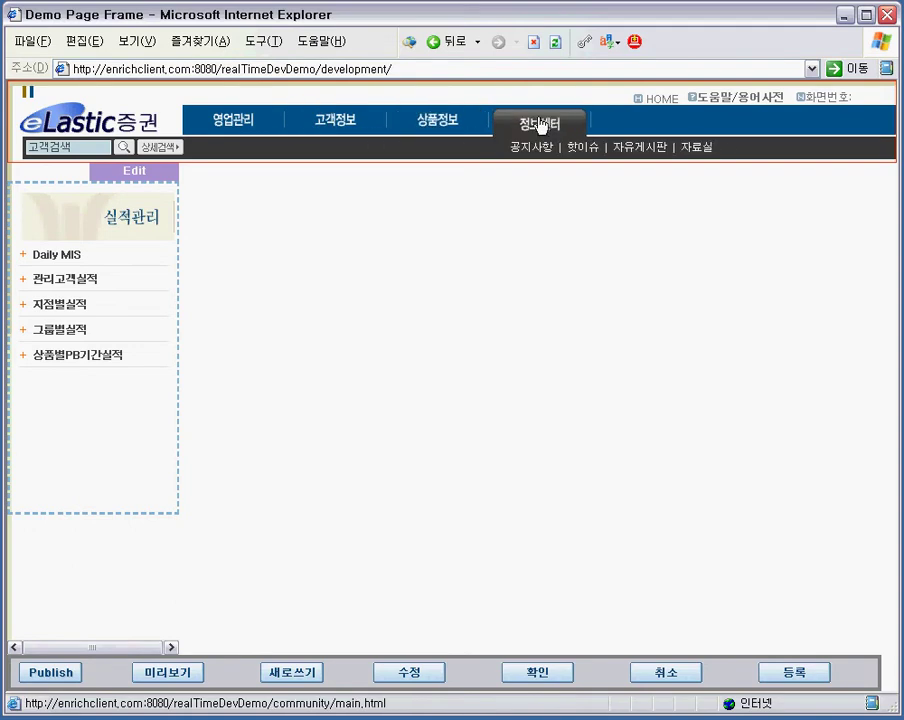
Step: Go to the 영업관리 section, expand Daily MIS in the side menu and open the menu block for editing
click(226, 128)
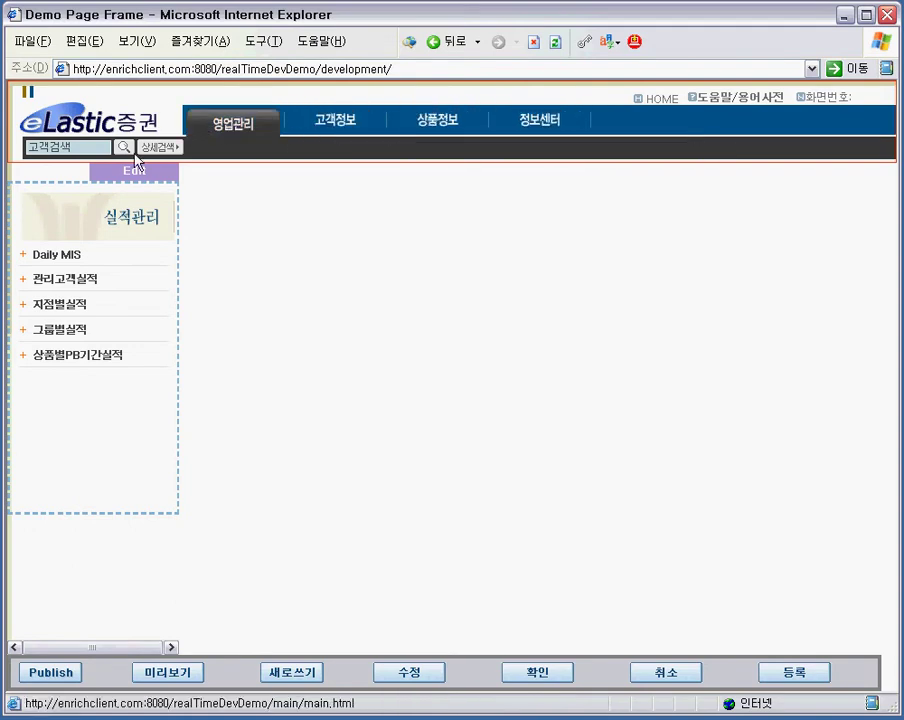
click(55, 257)
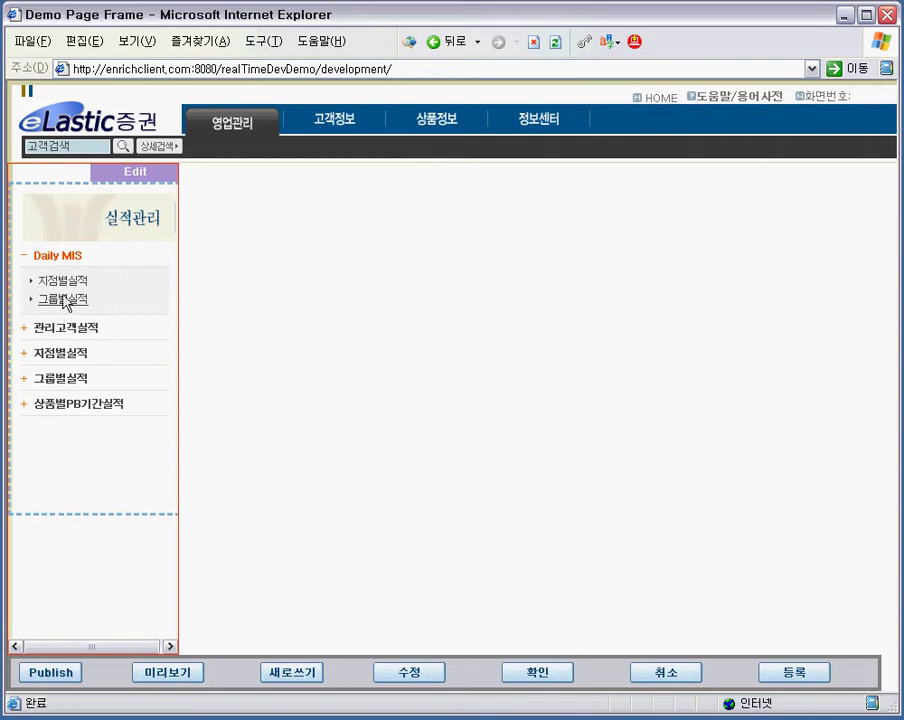
click(136, 176)
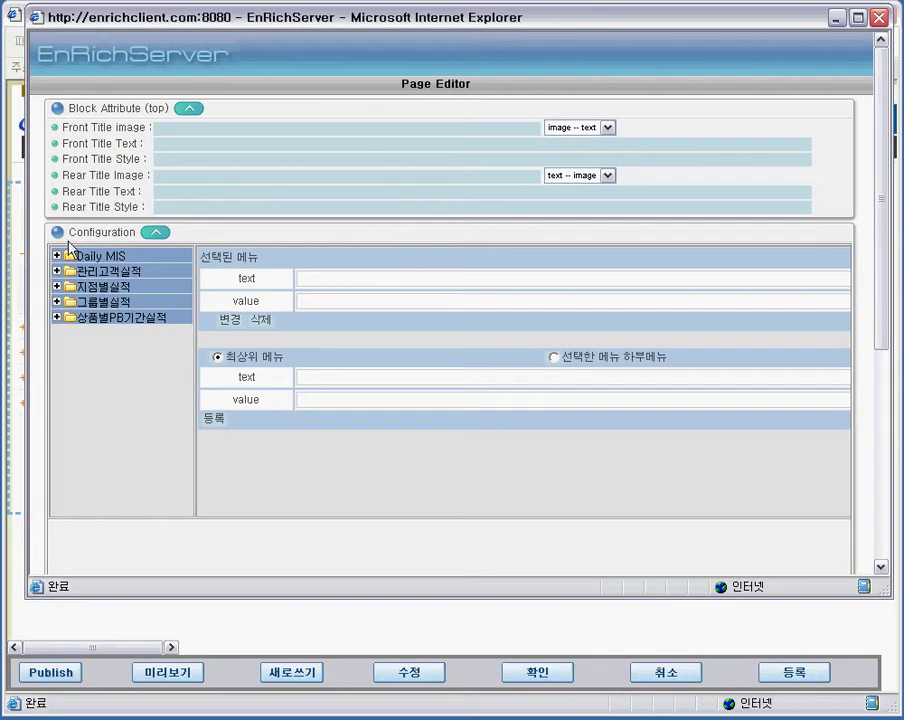
Step: Add a submenu named 그룹별실적02 beneath the Daily MIS menu item
click(189, 110)
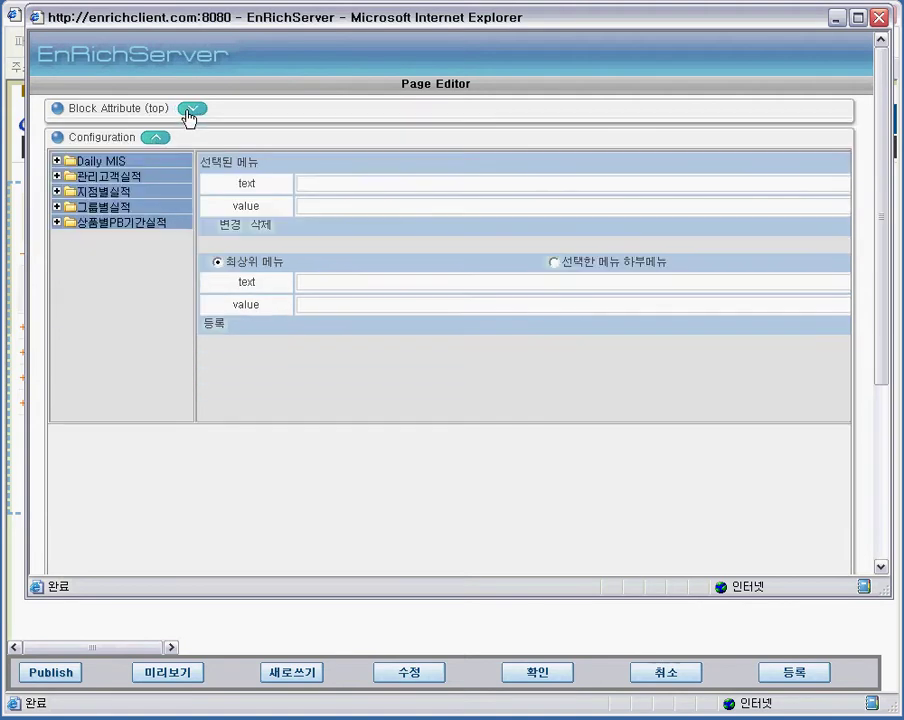
click(57, 160)
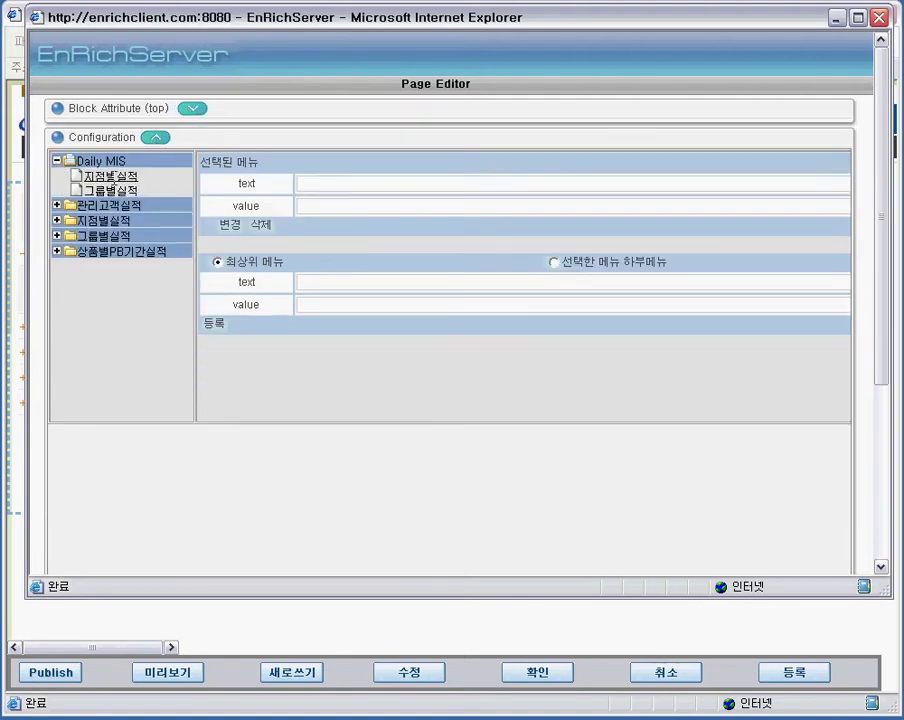
click(109, 160)
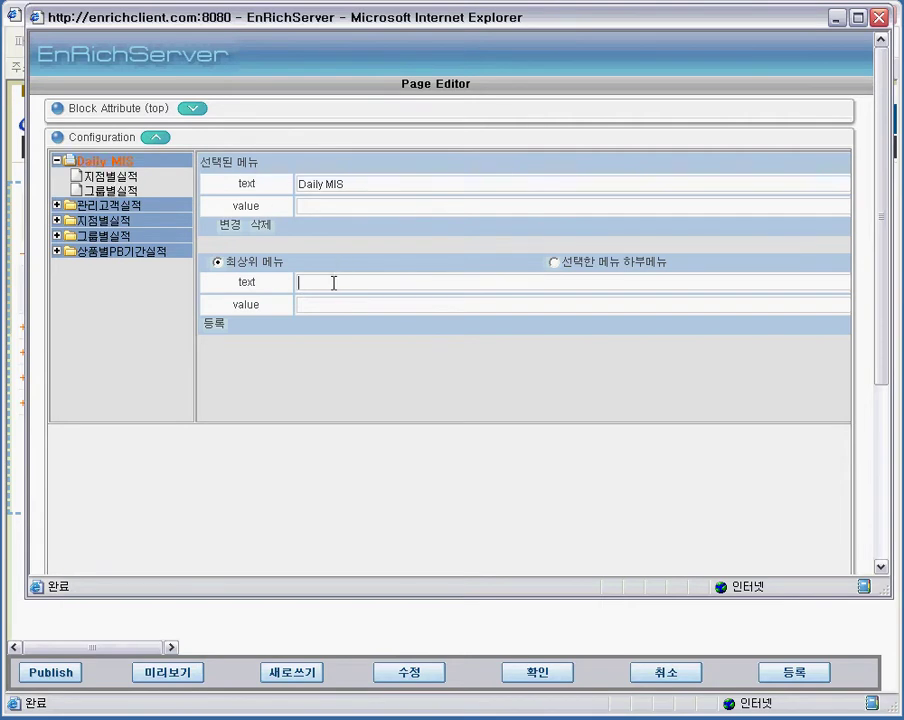
text(그룹별실ㅈ)
text(02)
click(553, 263)
click(214, 325)
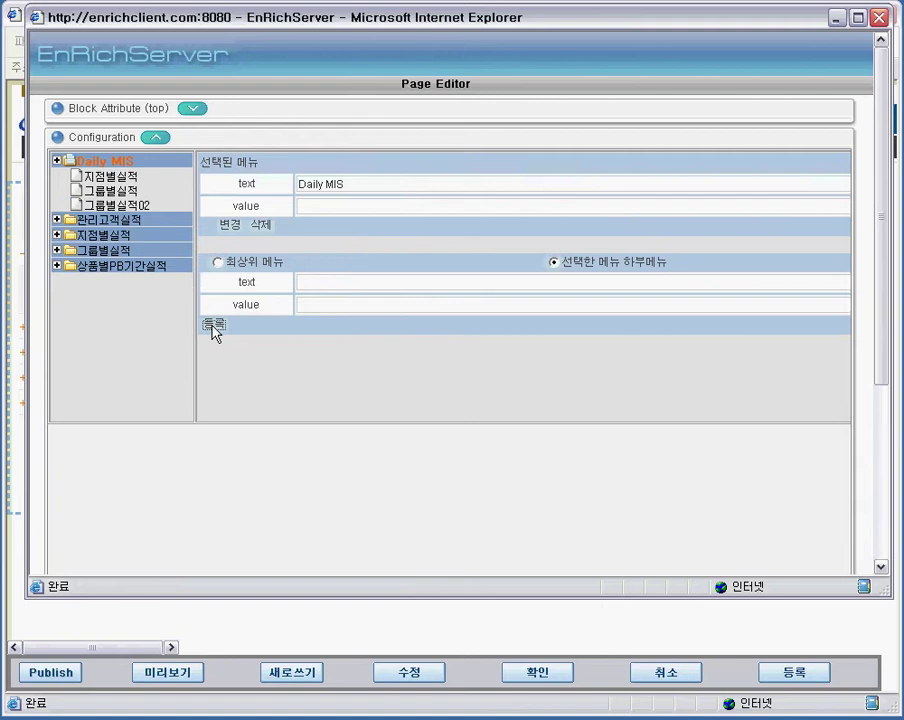
Step: Delete the 그룹별실적02 and 그룹별실적 submenus from Daily MIS and save the menu block
click(118, 205)
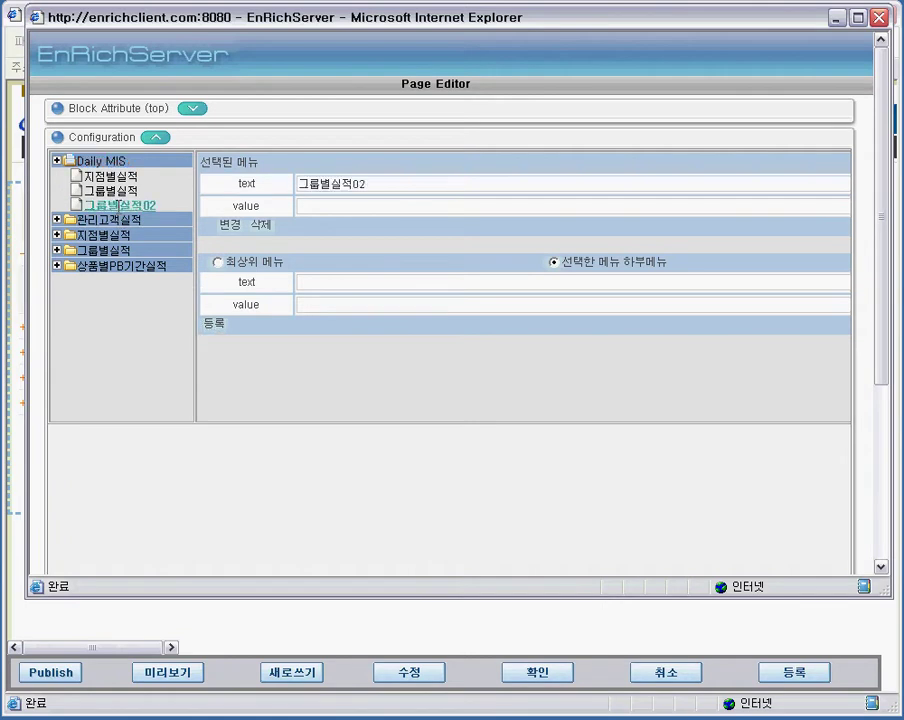
click(261, 226)
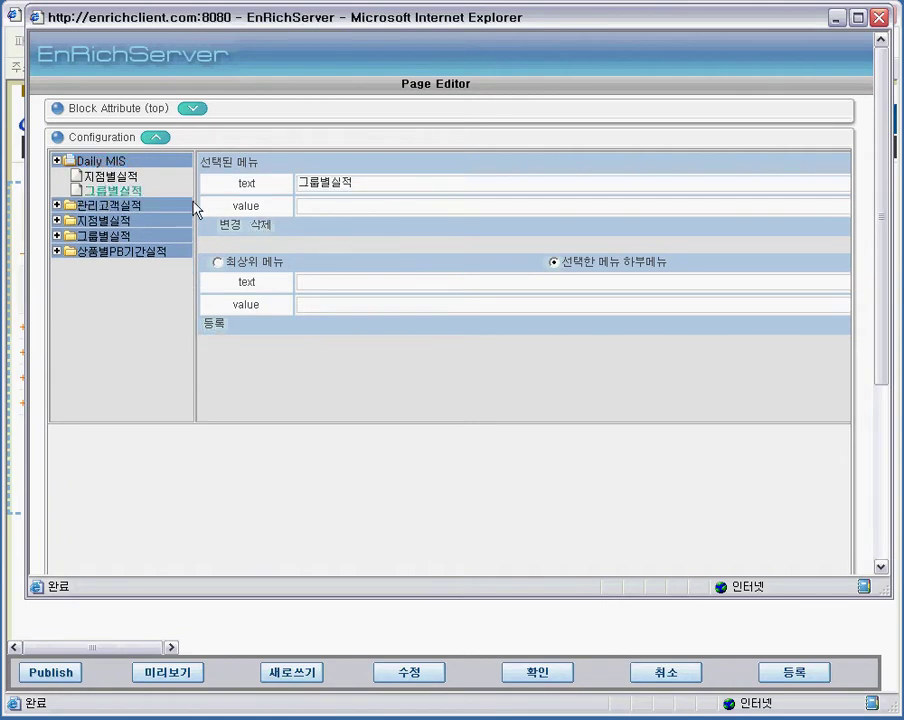
click(258, 227)
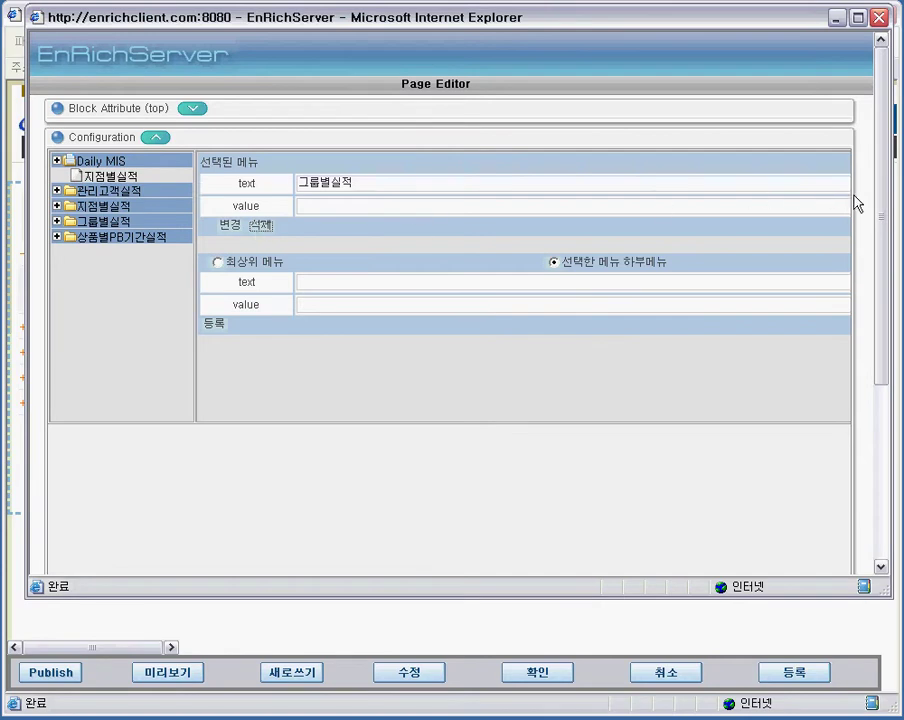
drag(876, 194, 866, 160)
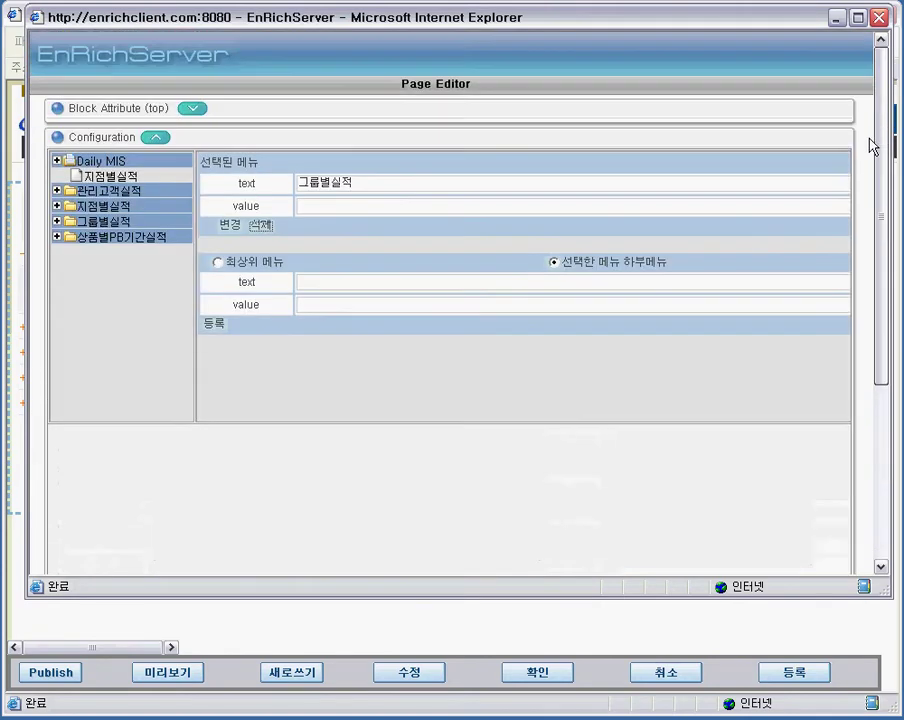
click(155, 139)
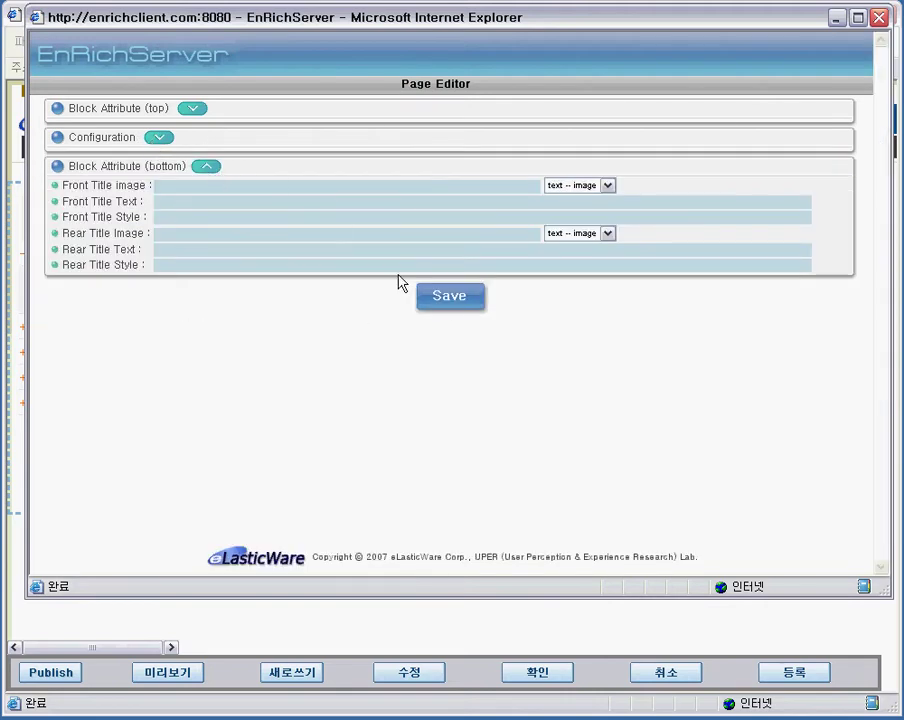
click(449, 303)
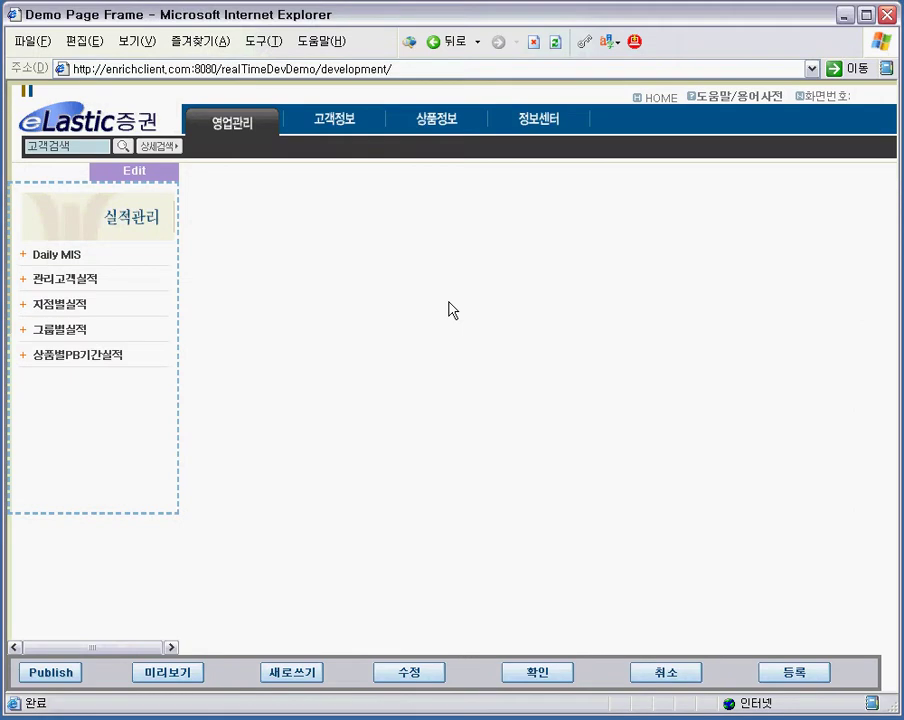
Step: Create the missing page for 지점별실적 under Daily MIS, using the template that stacks Form, Grid and Graph at full width
click(72, 257)
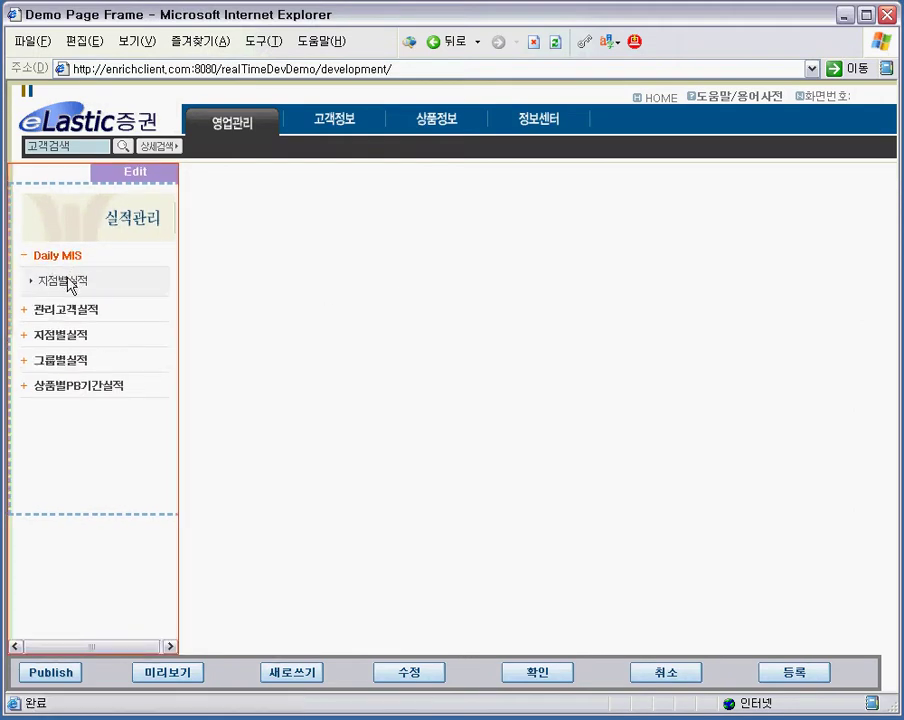
click(68, 281)
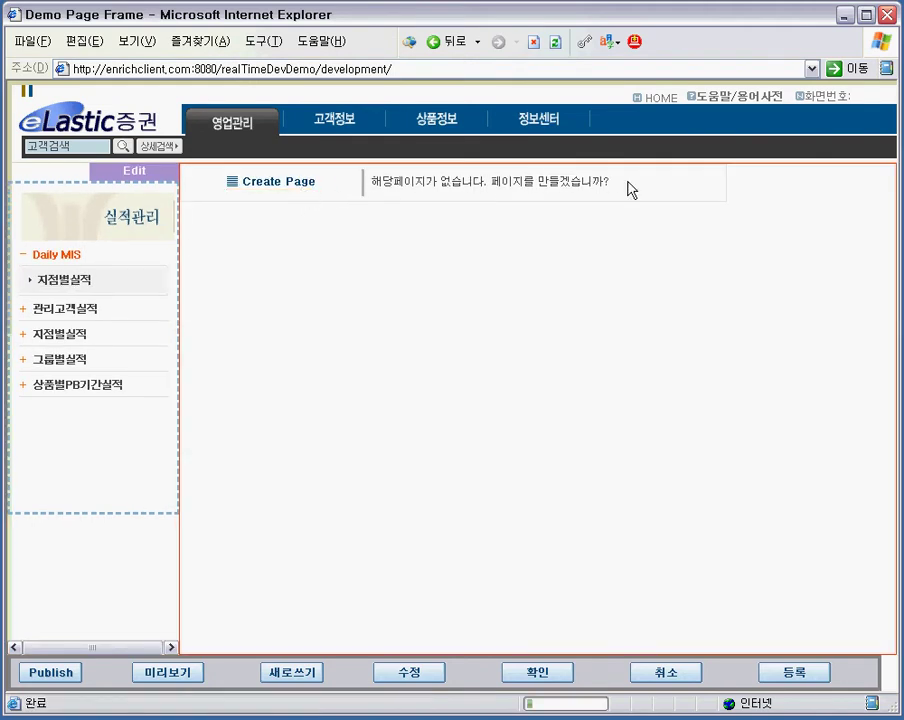
click(259, 189)
drag(15, 14, 503, 53)
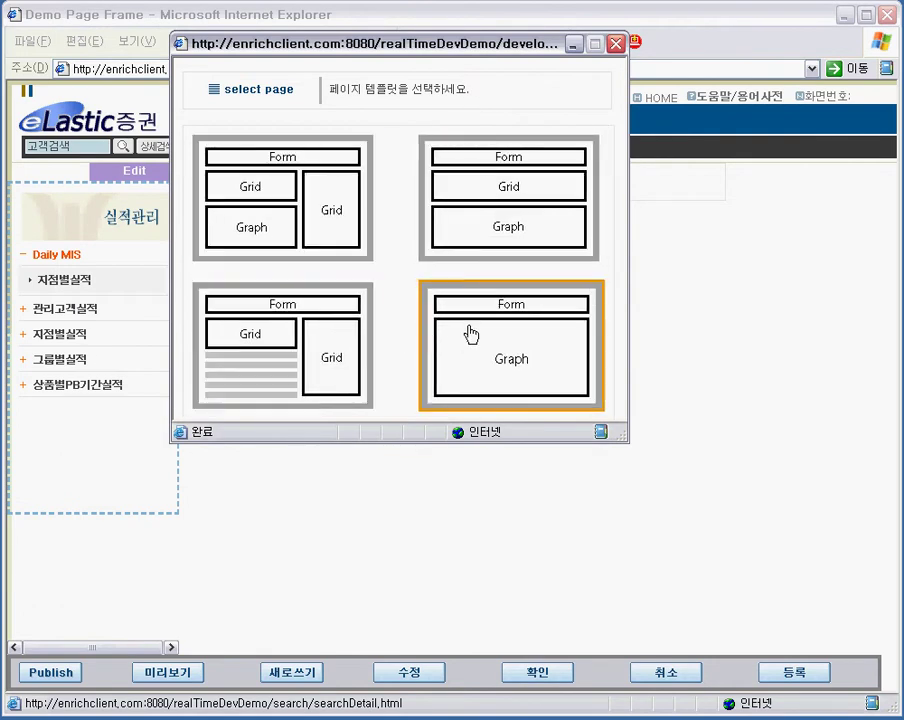
click(500, 197)
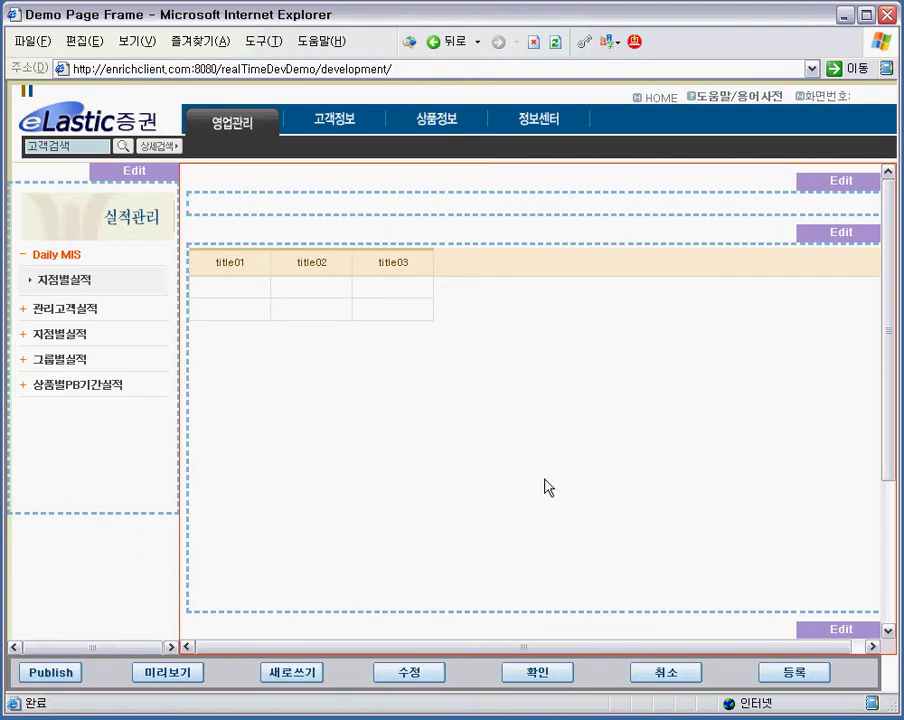
Step: Open the new page's form block for editing and generate a one-row form with 6 columns in Type3
drag(885, 346, 864, 266)
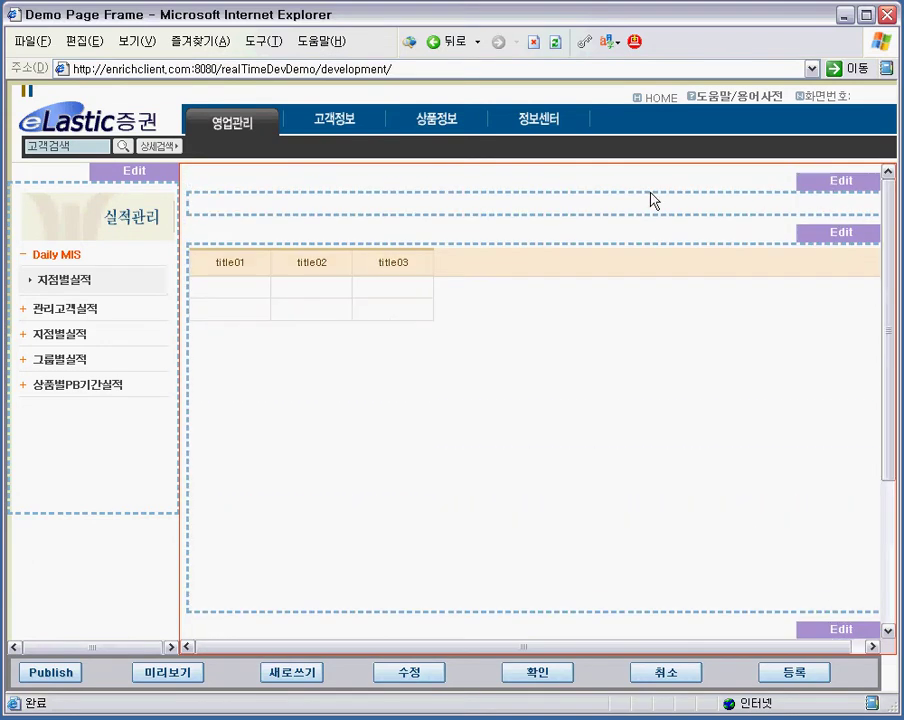
click(818, 186)
drag(185, 21, 558, 38)
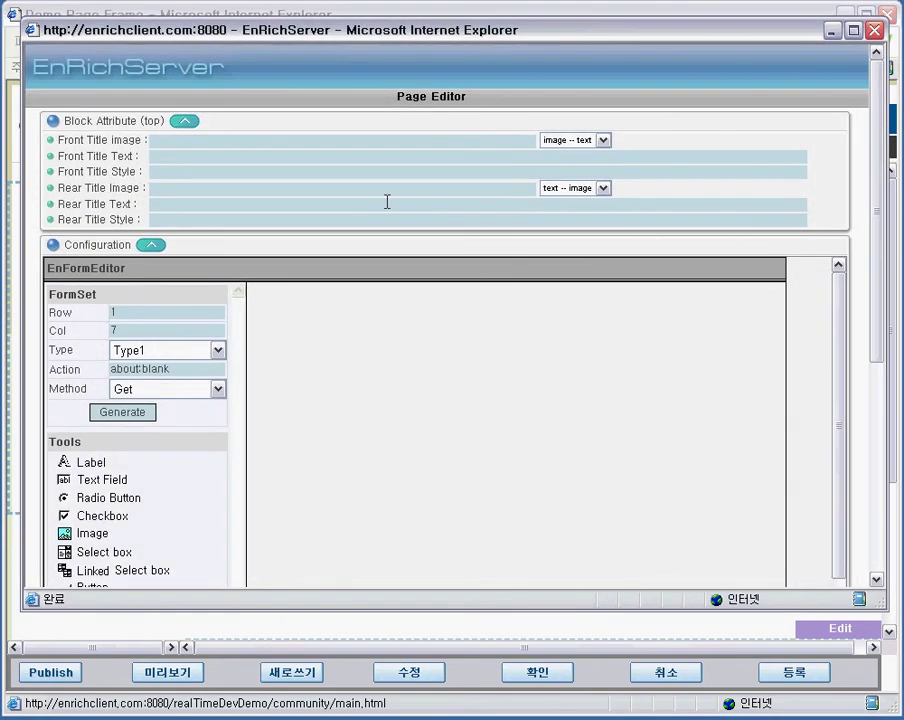
click(185, 122)
drag(147, 238, 94, 233)
text(6)
click(168, 254)
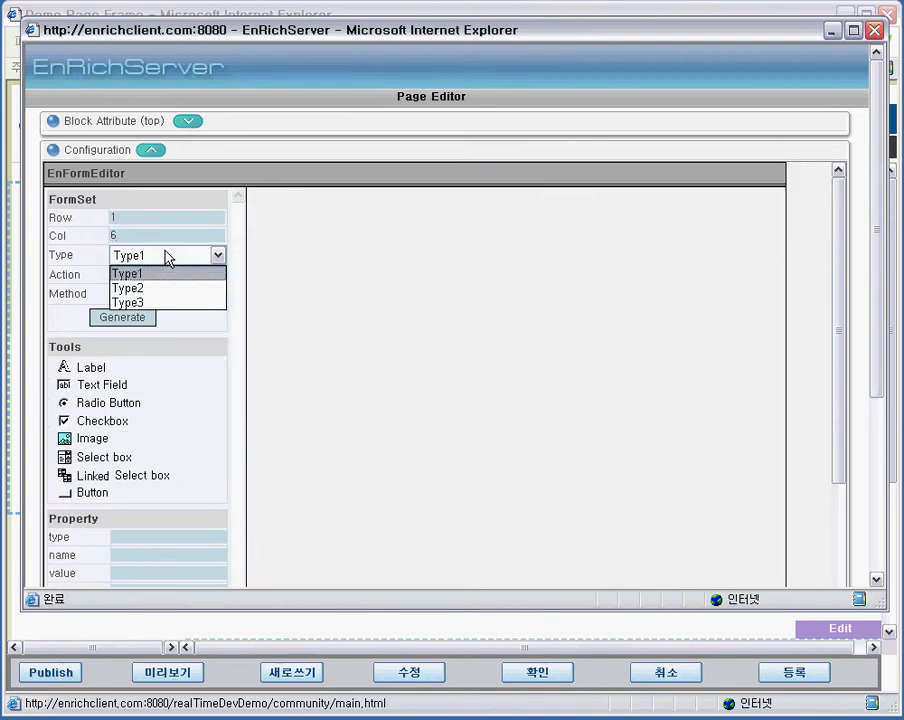
click(168, 298)
click(144, 318)
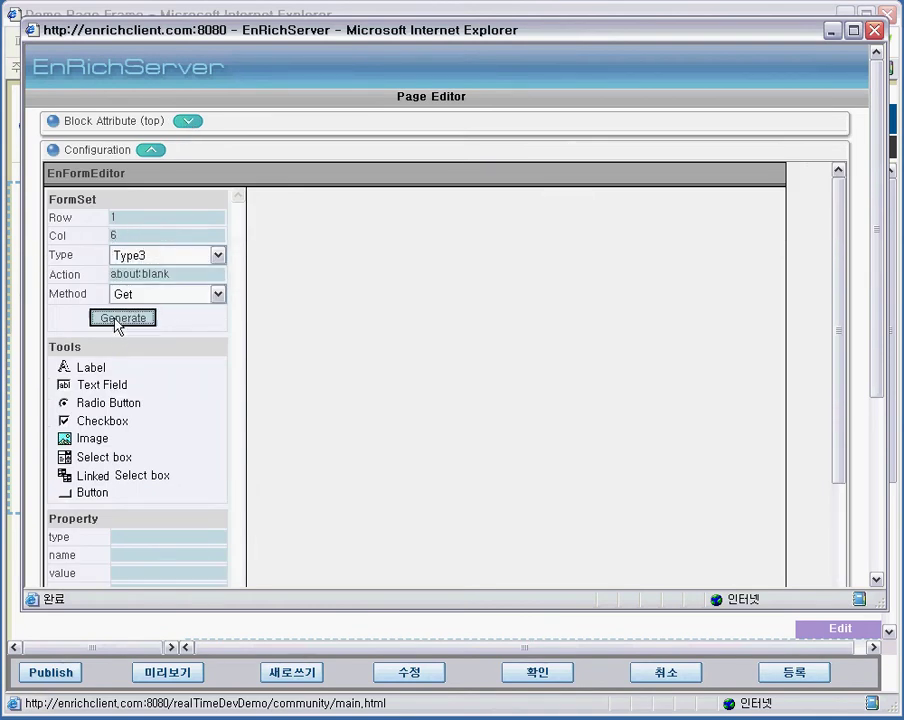
Step: Insert a label in the form's first cell and a select box in the second cell
click(289, 229)
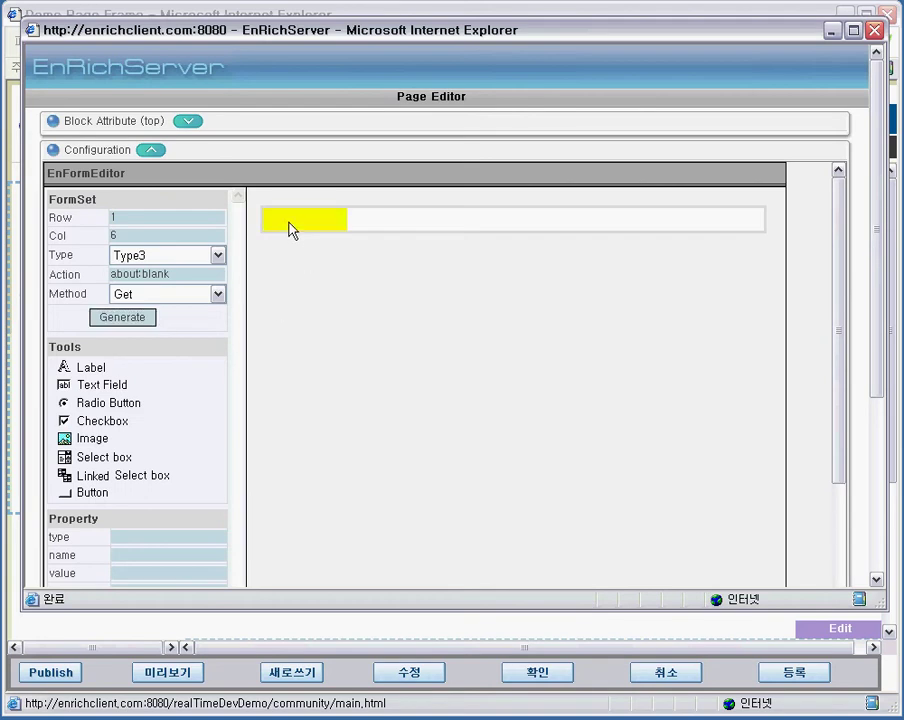
drag(866, 256, 879, 307)
click(82, 292)
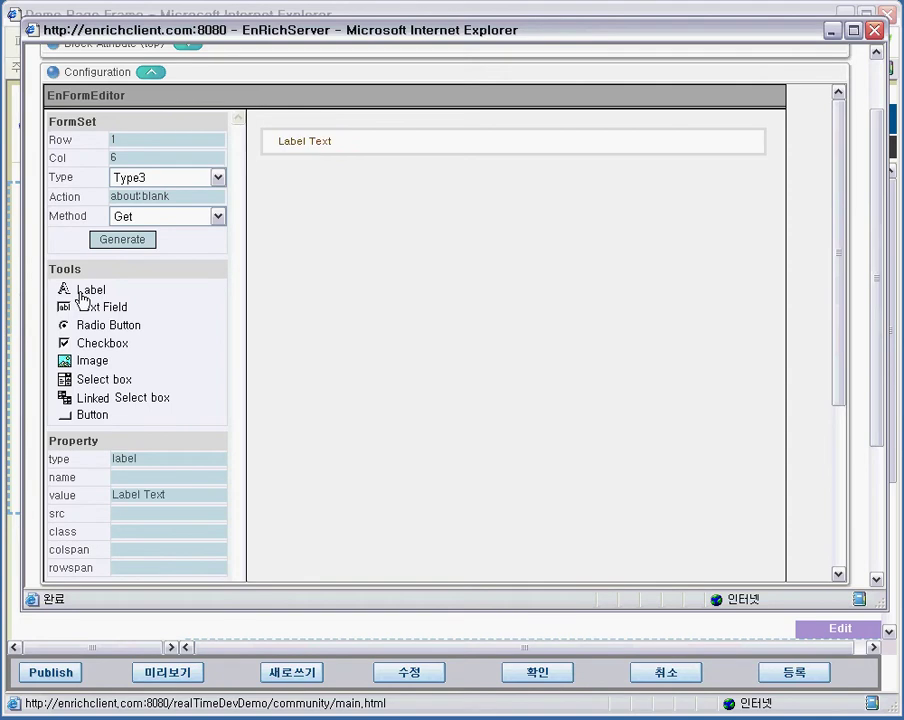
click(383, 145)
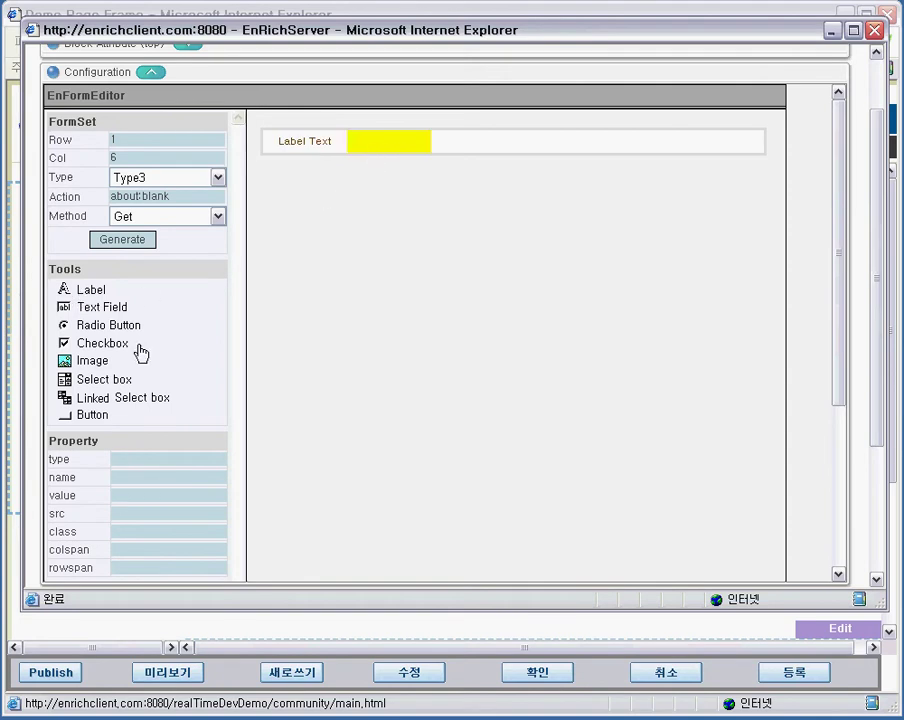
click(92, 383)
Step: Fill the form's third, fourth and fifth cells with a label, a select box and an image
click(460, 150)
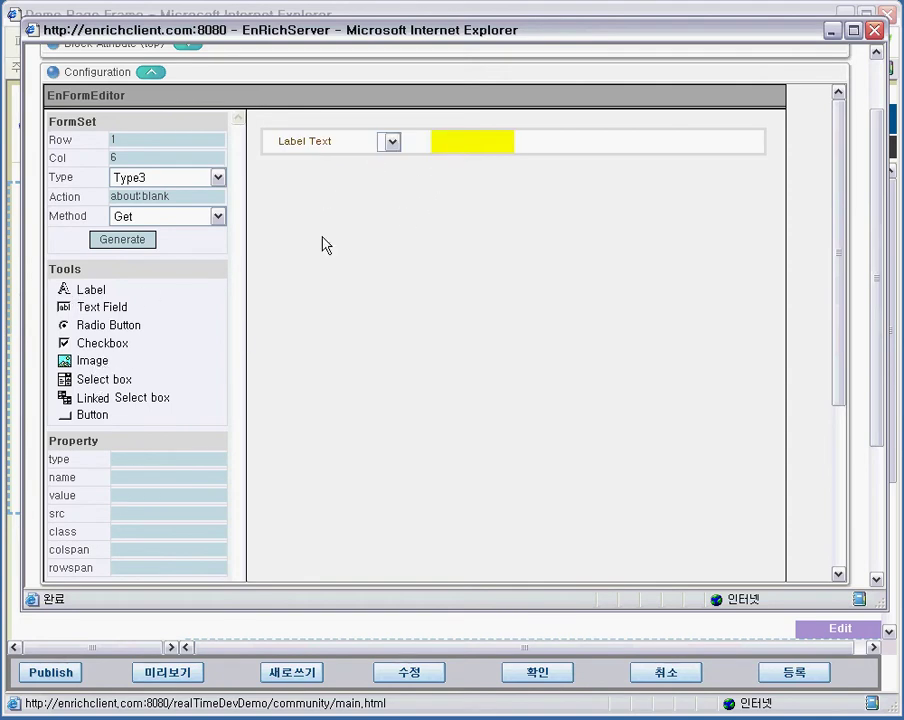
click(82, 292)
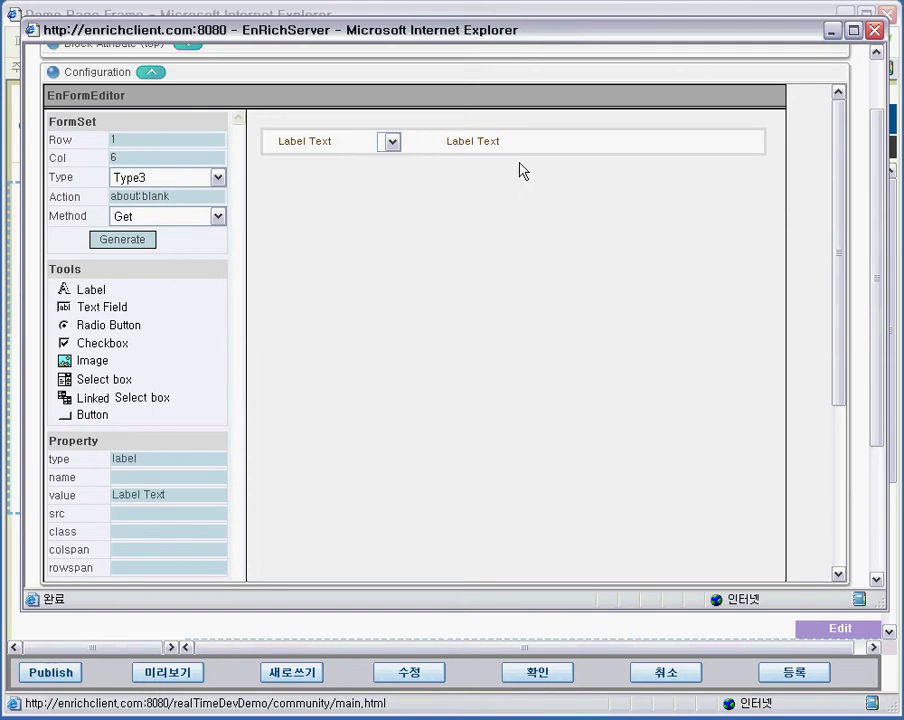
click(548, 145)
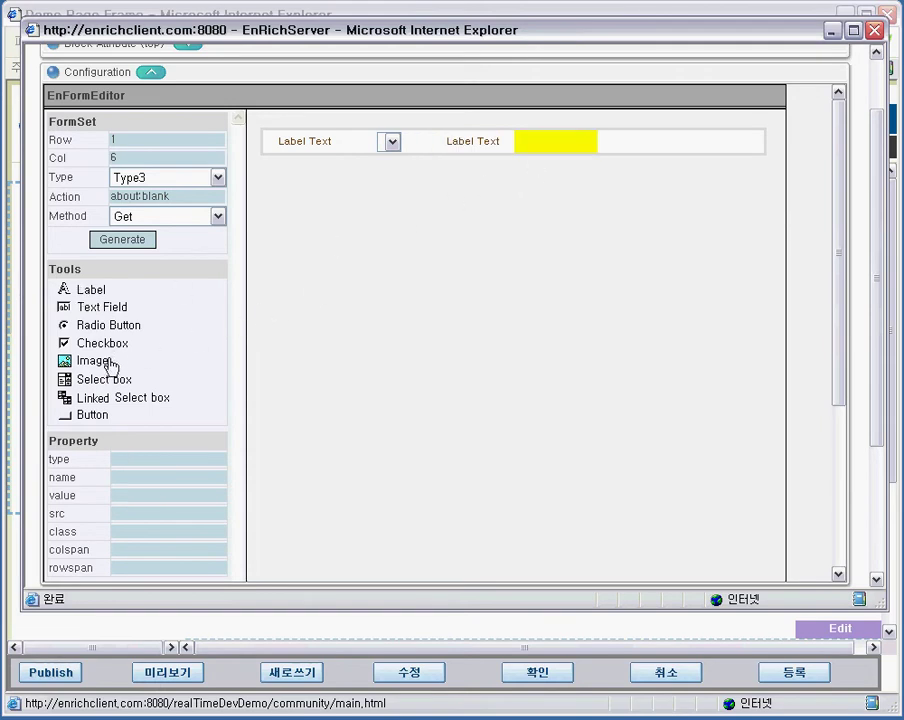
click(78, 381)
click(626, 146)
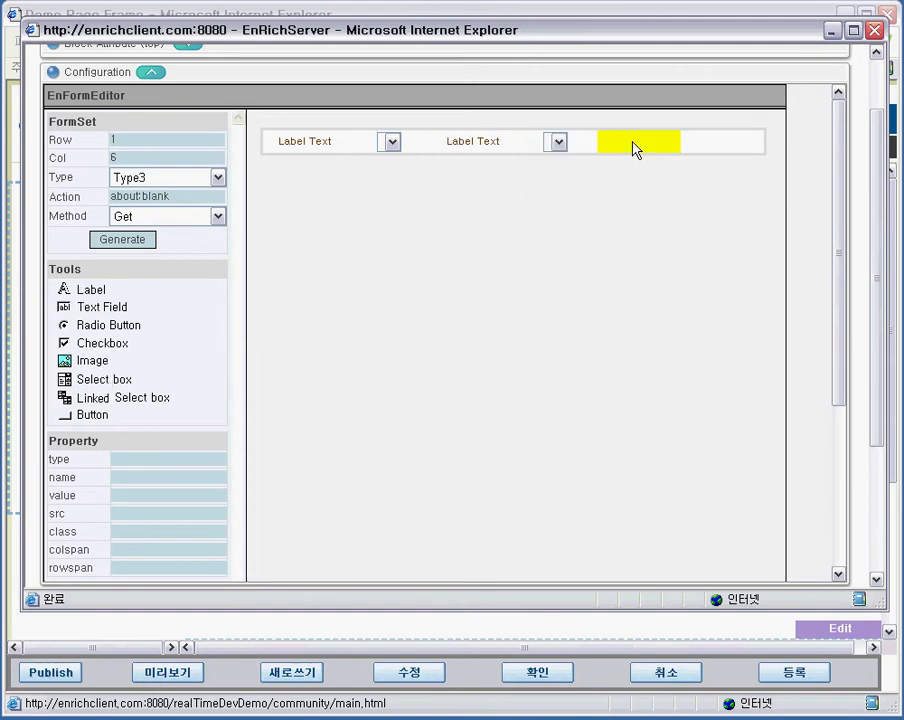
click(92, 361)
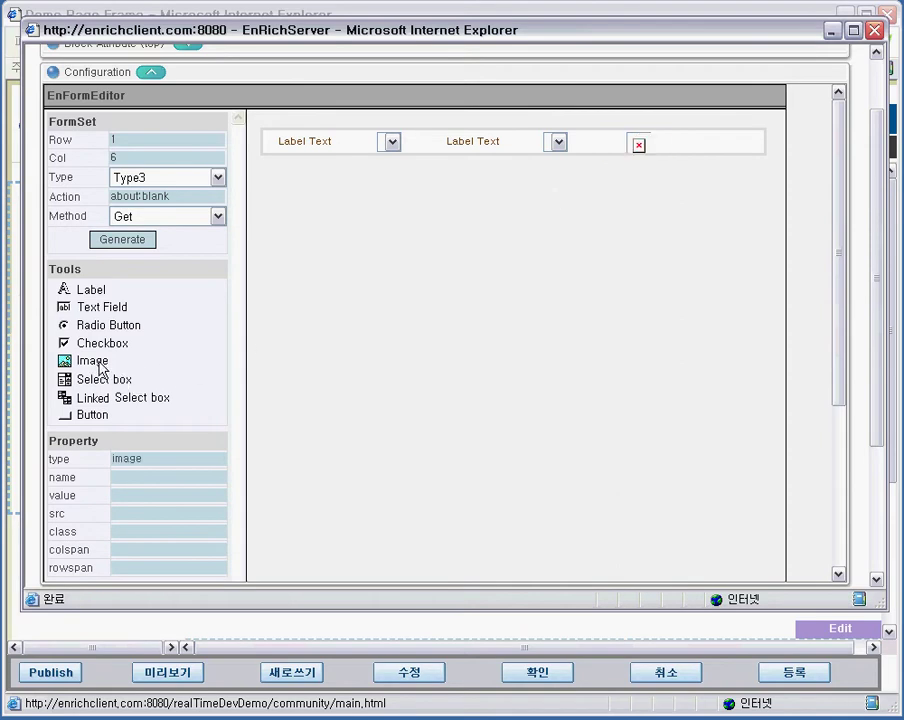
Step: Set the value of the label in the first cell to 지역본부명
click(301, 140)
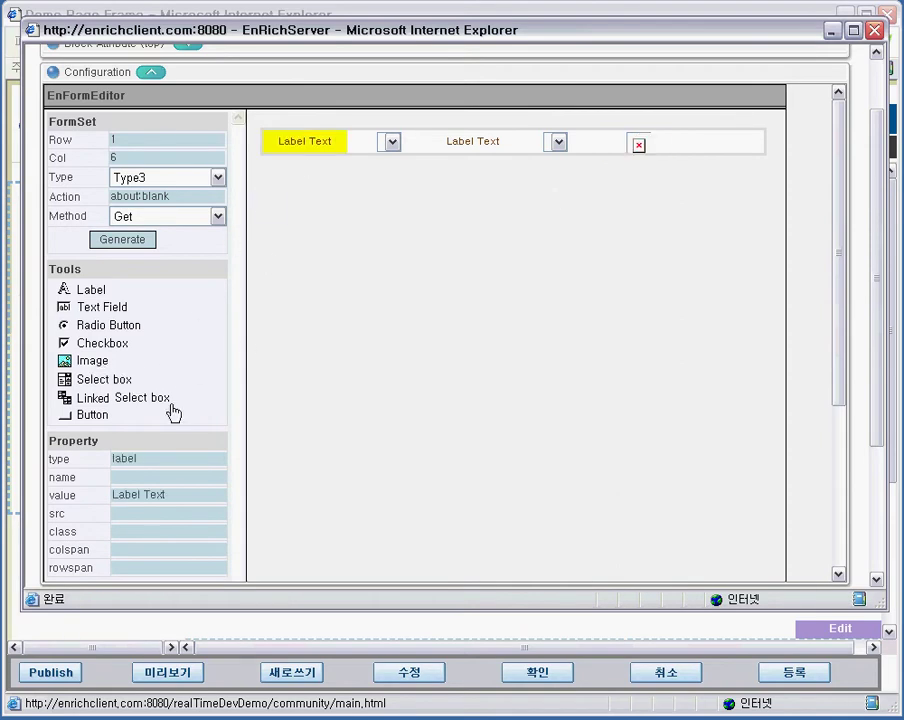
drag(168, 495, 86, 504)
text(지역)
text(본부별)
click(465, 158)
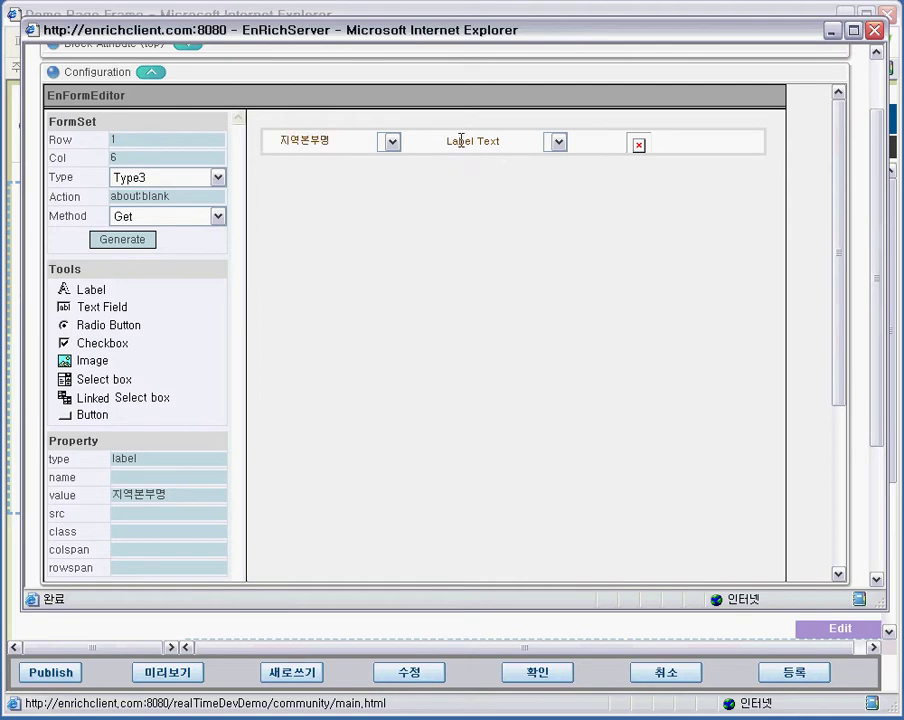
Step: Set the value of the label in the third cell to 지점명
click(461, 141)
drag(165, 495, 96, 497)
text(지점명)
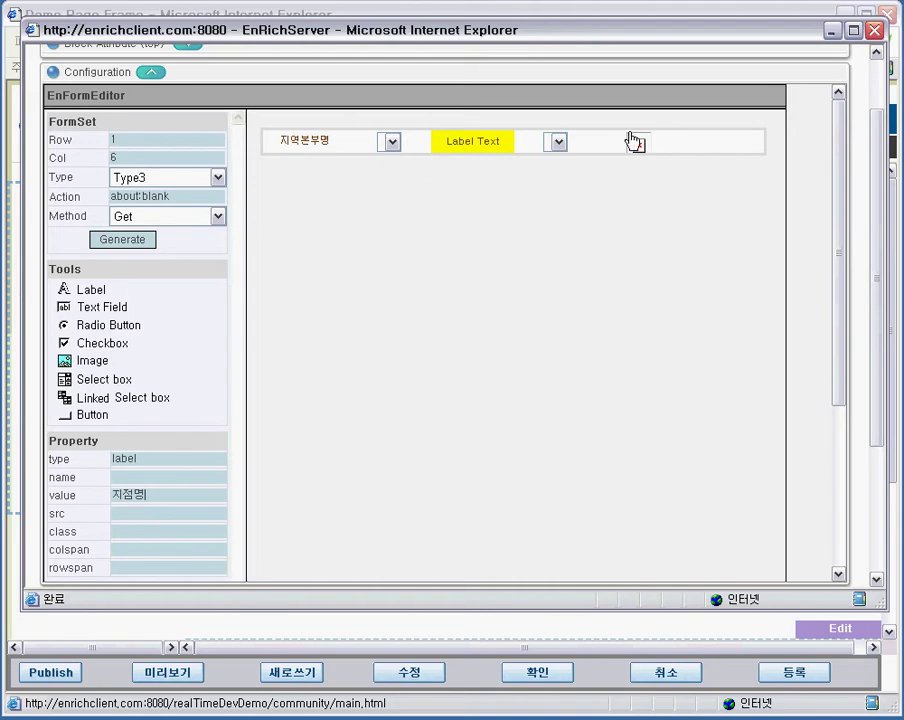
Step: Set the value of the select box beside 지역본부명 to Data.getData("A00000")
click(362, 150)
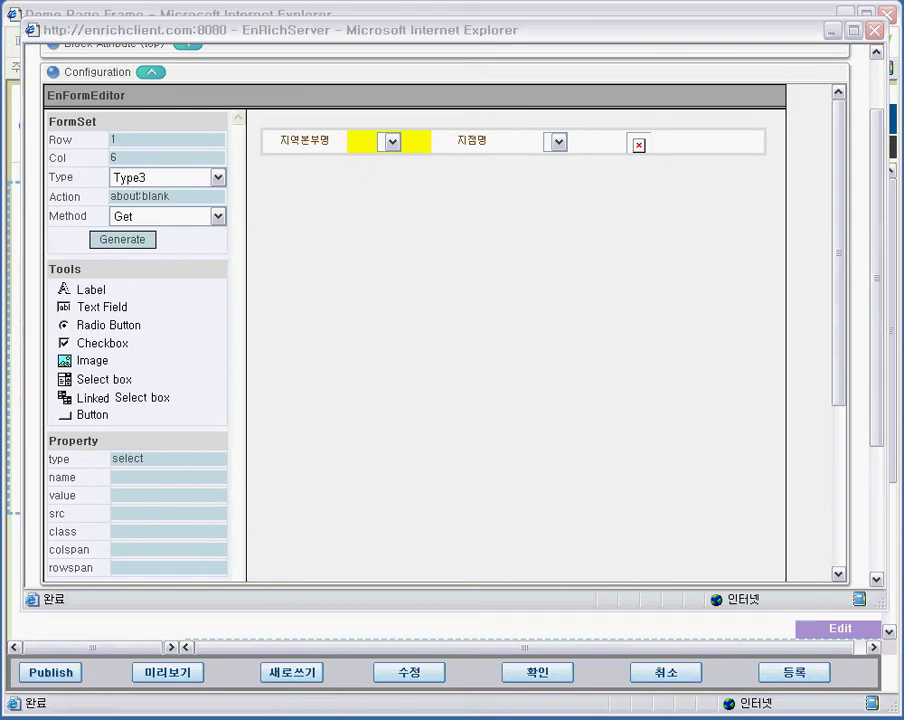
click(123, 491)
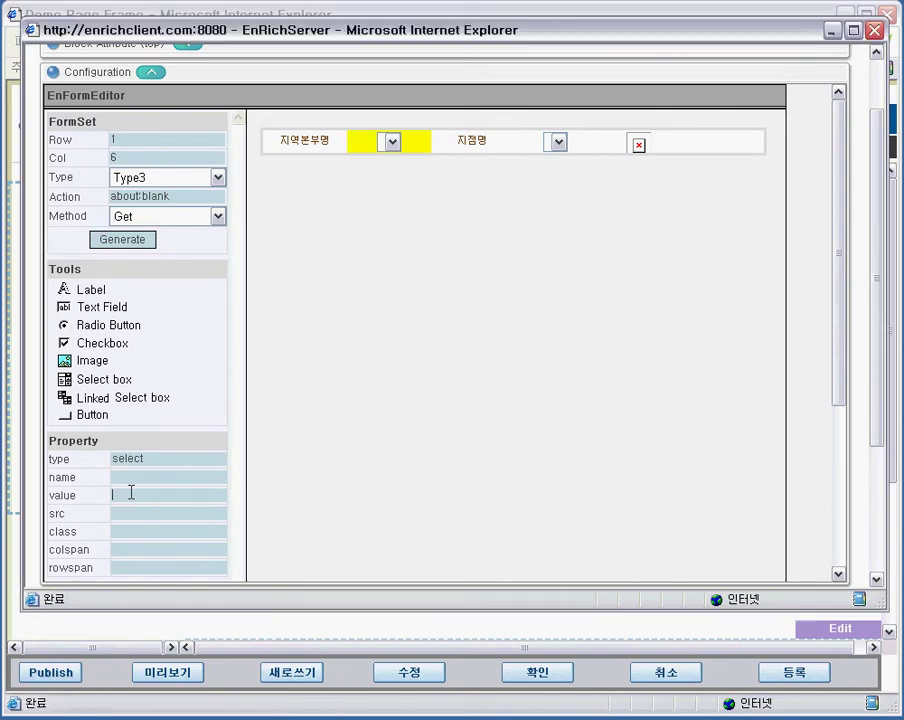
text(Data.getData("A00000"))
click(521, 150)
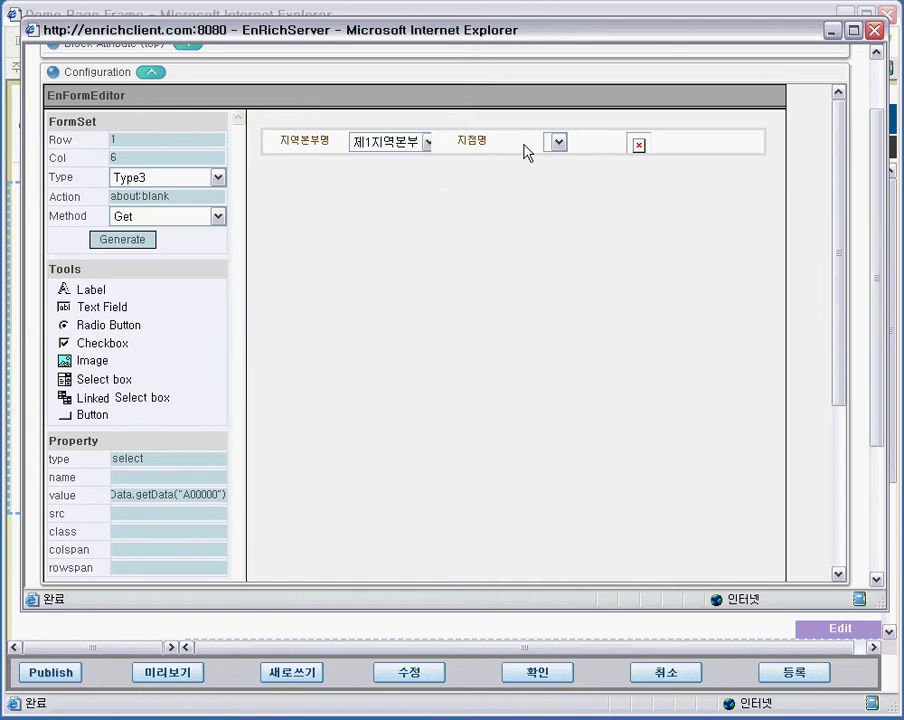
Step: Set the value of the select box beside 지점명 to Data.getData("A10000")
click(530, 150)
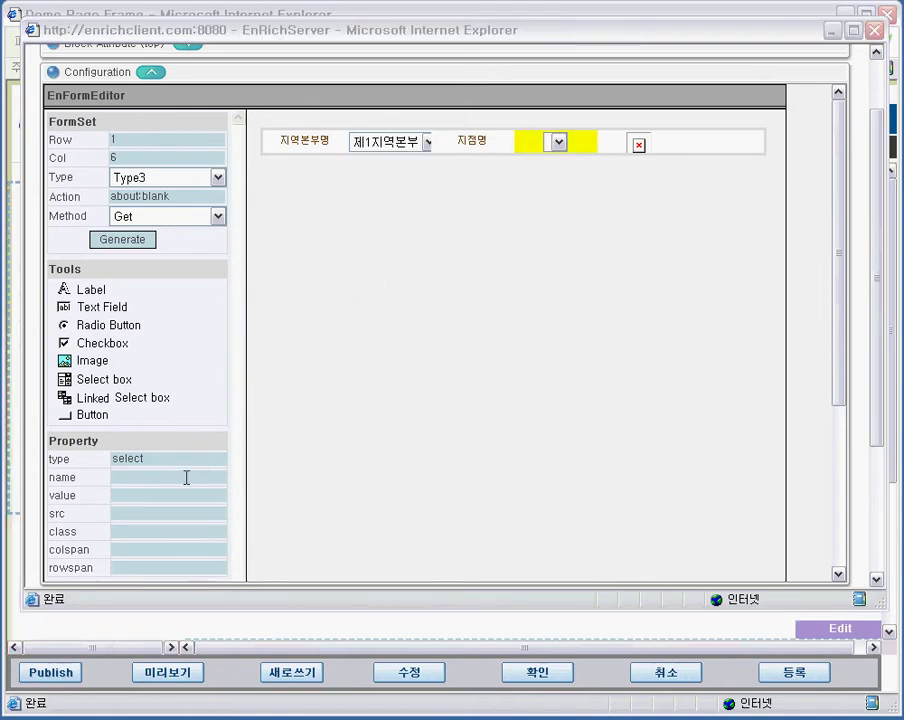
click(168, 494)
text(Data.getData("A10000"))
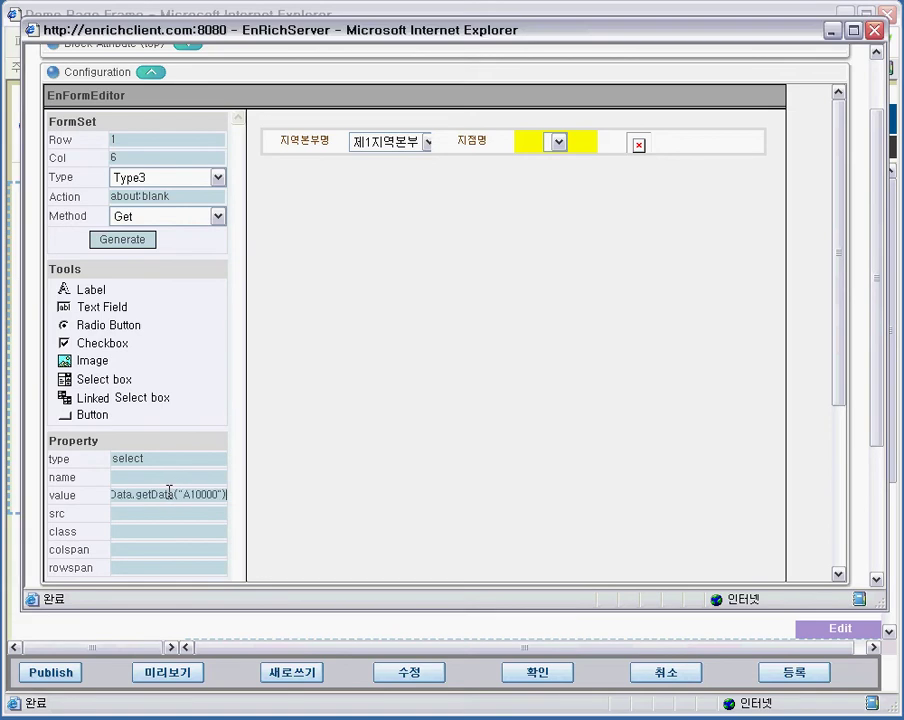
Step: Set the source of the image in the fifth cell to the copied path ending in common/but_search.gif
click(622, 148)
click(625, 147)
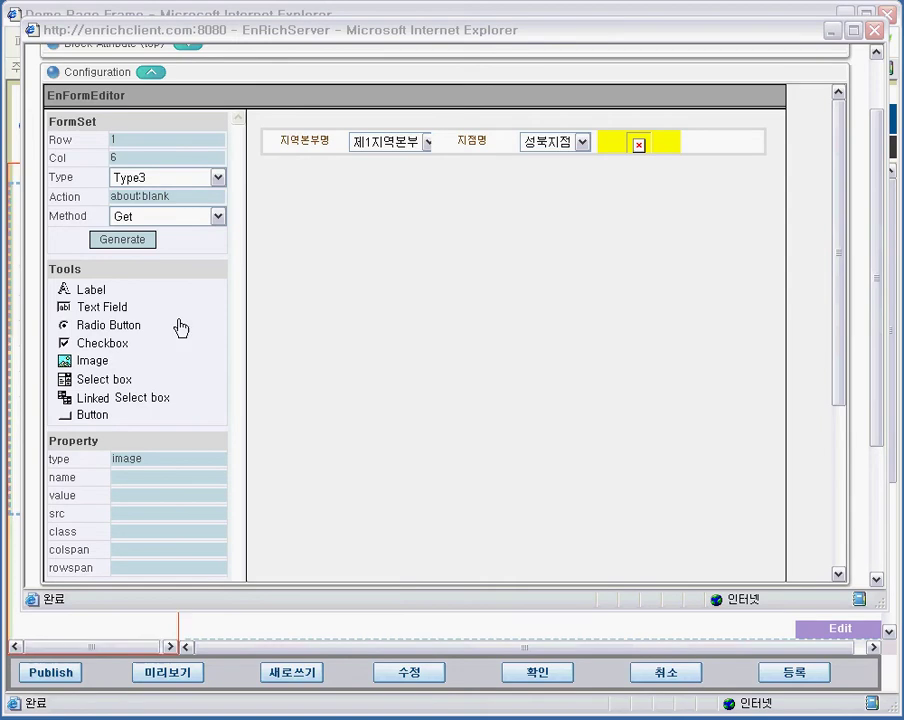
click(155, 513)
key(ctrl+v)
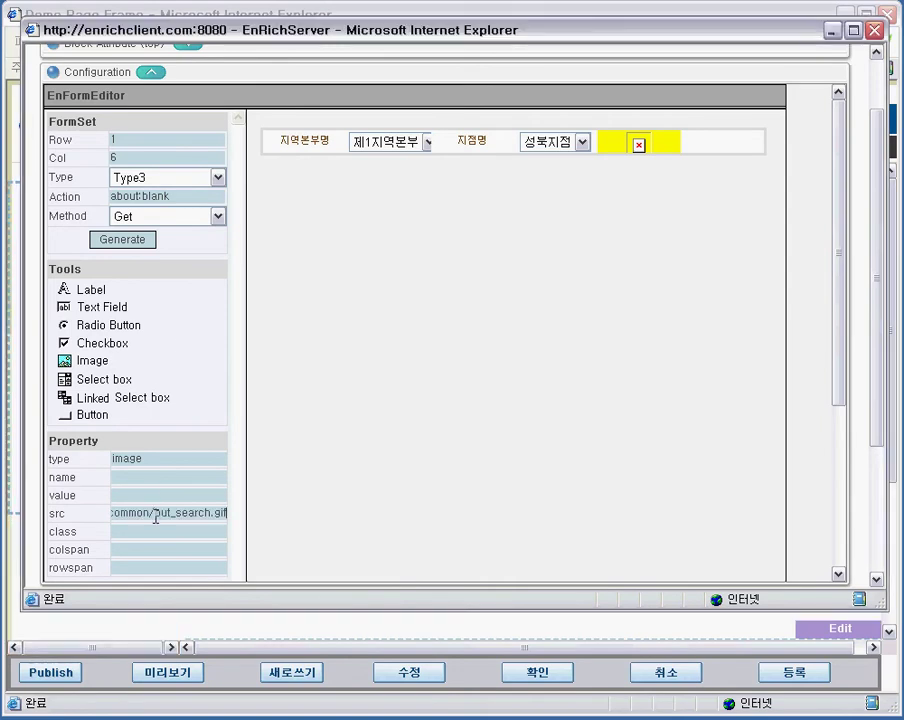
Step: Apply the class forms_label_color to the 지역본부명 and 지점명 labels and save the form block
click(303, 143)
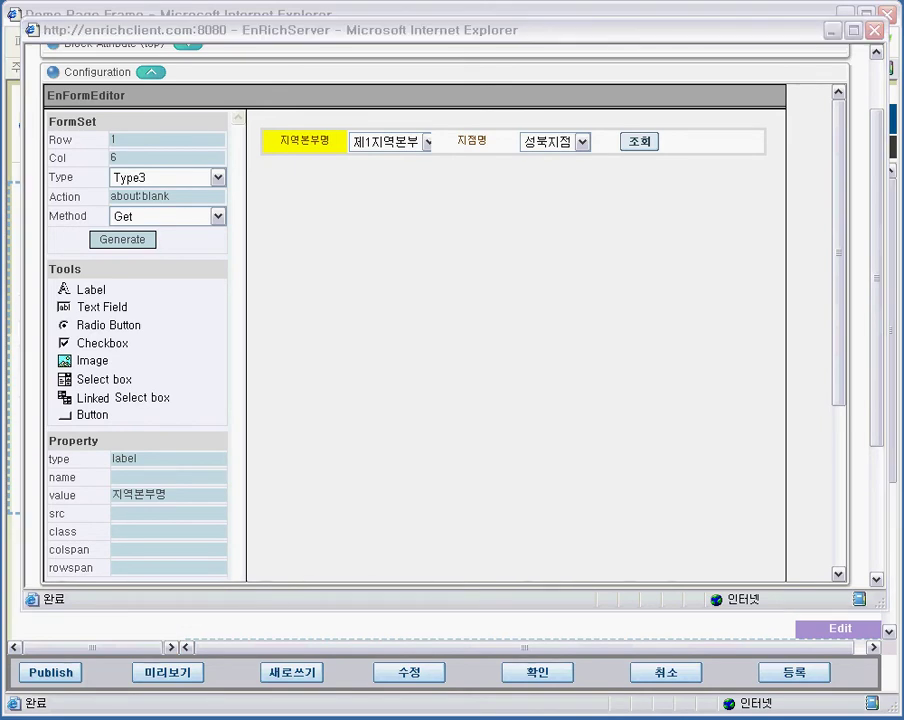
click(141, 526)
text(forms_label_color)
click(466, 141)
click(466, 141)
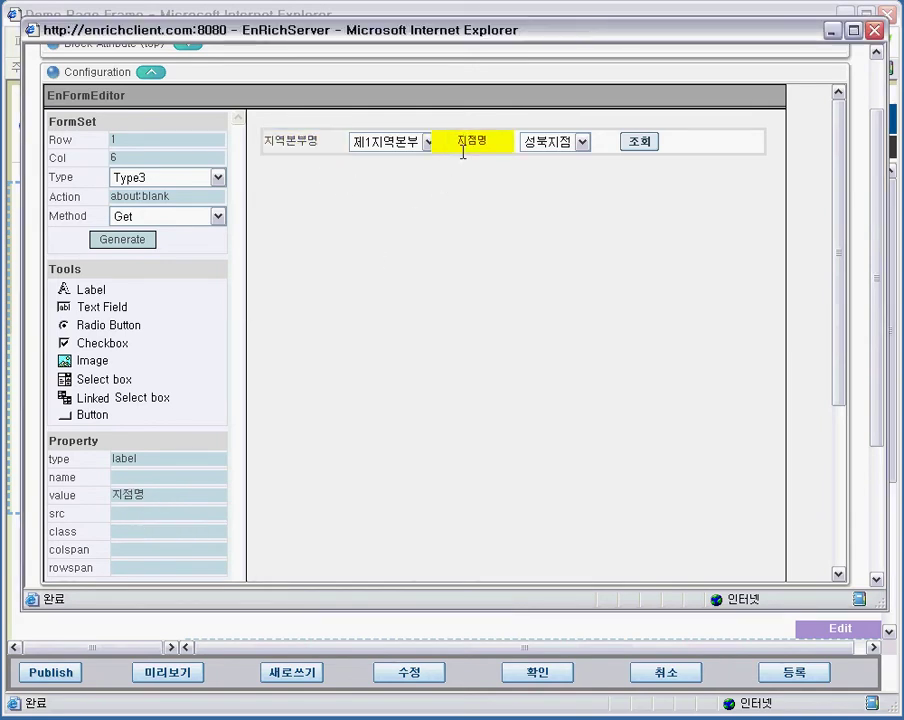
click(121, 529)
text(forms_label_color)
click(283, 146)
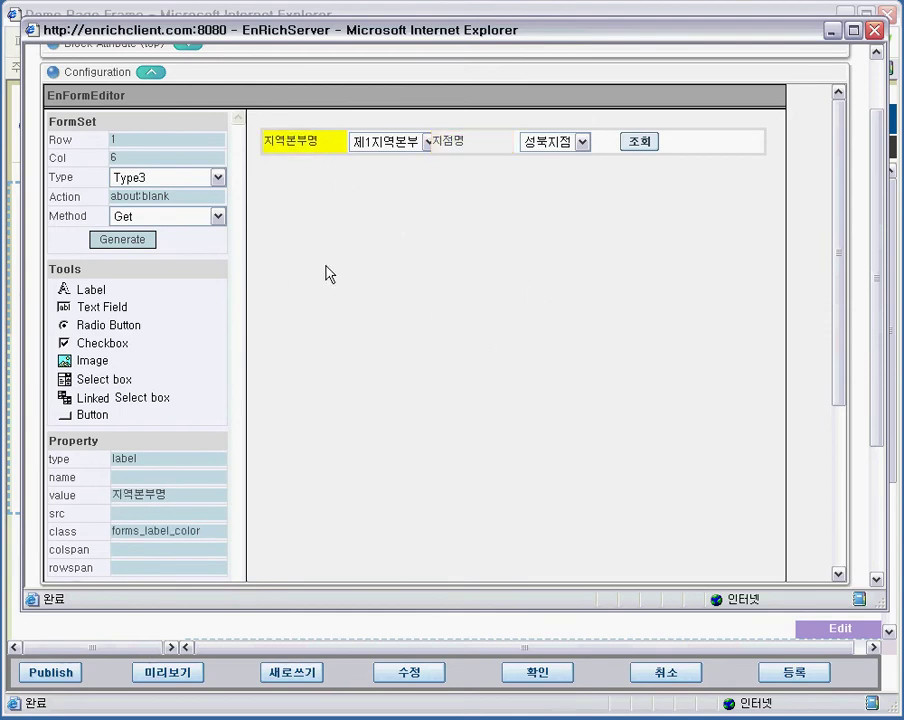
click(152, 75)
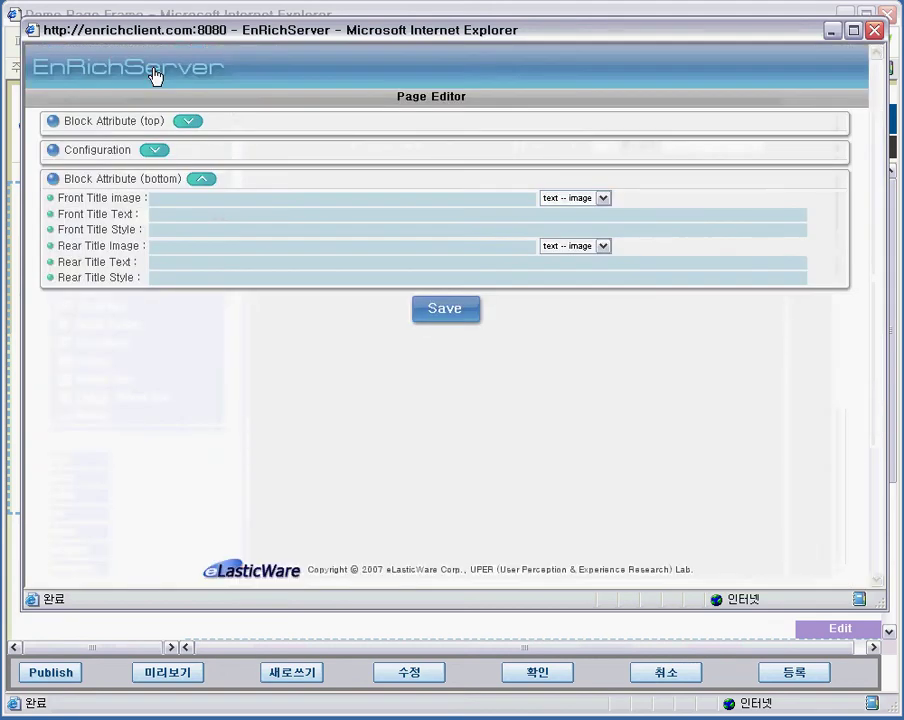
click(436, 312)
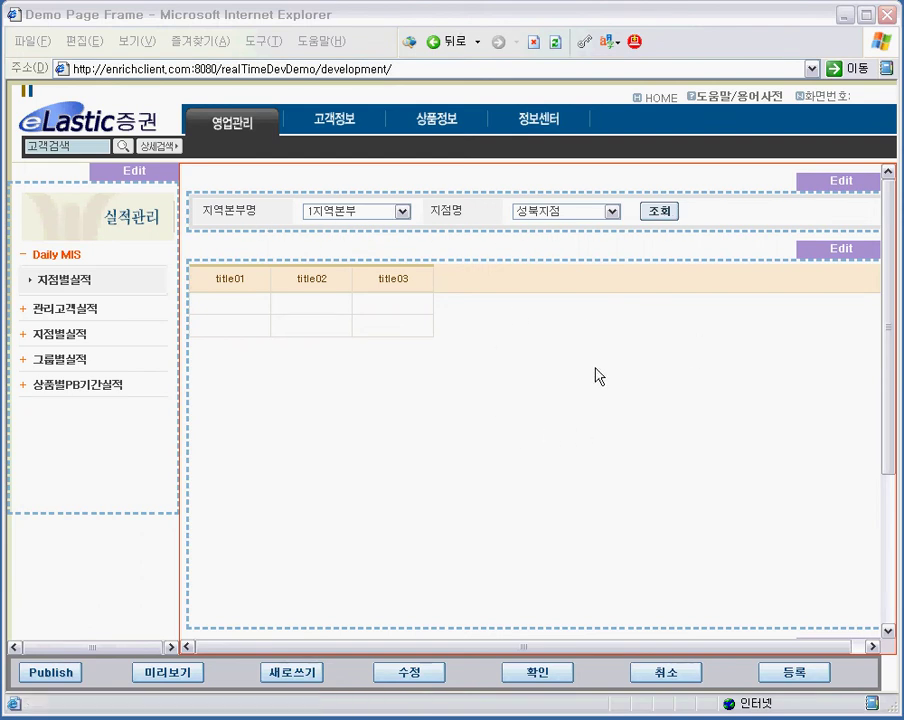
Step: Open the grid block for editing and assign the gridData001 service to it from the full service list
click(869, 257)
drag(270, 10, 662, 38)
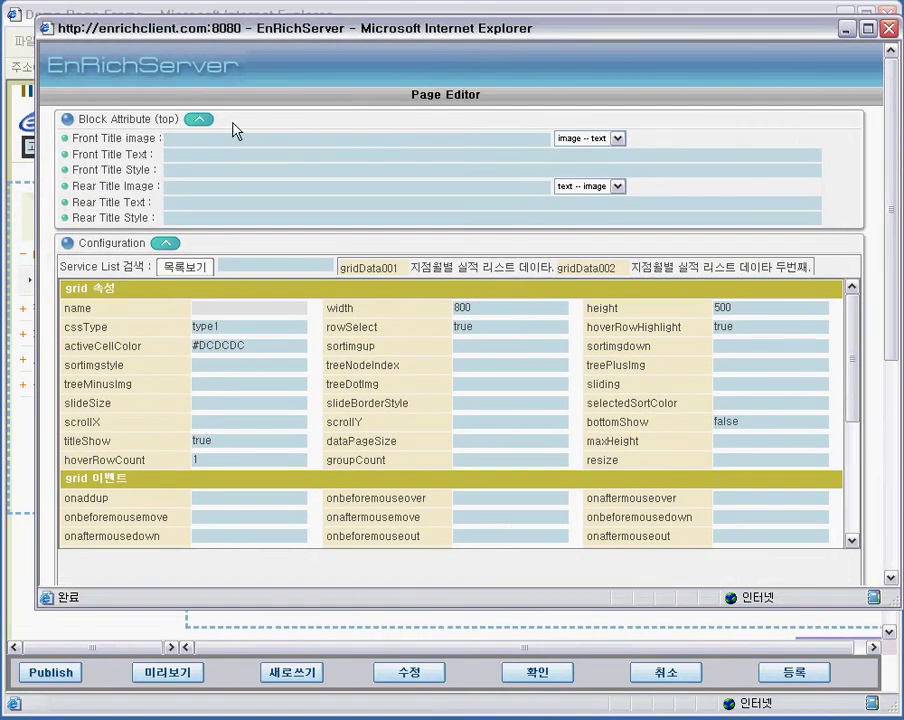
click(196, 120)
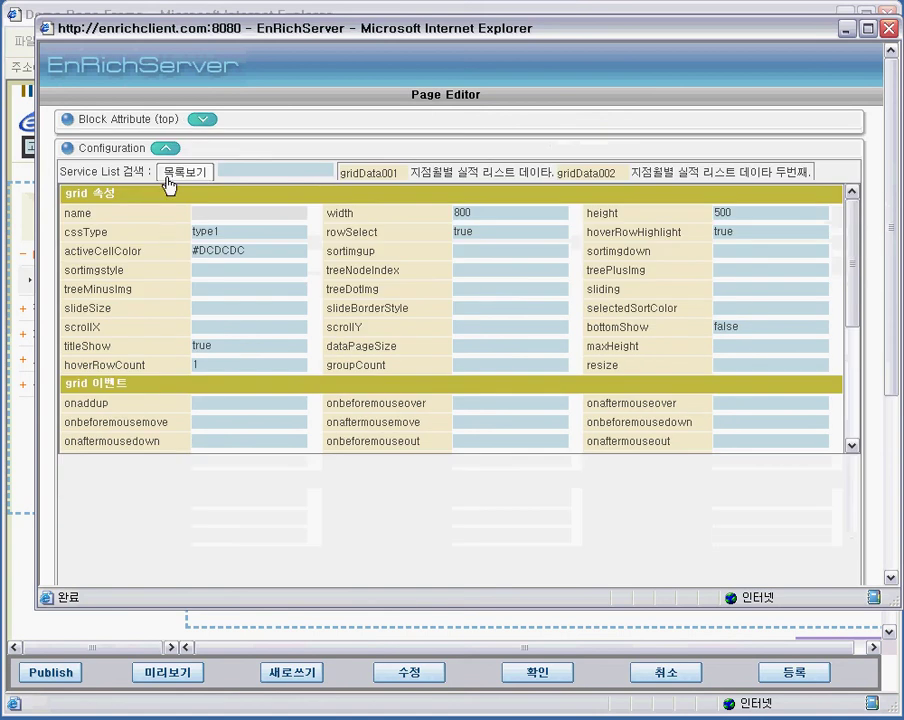
click(174, 178)
click(368, 174)
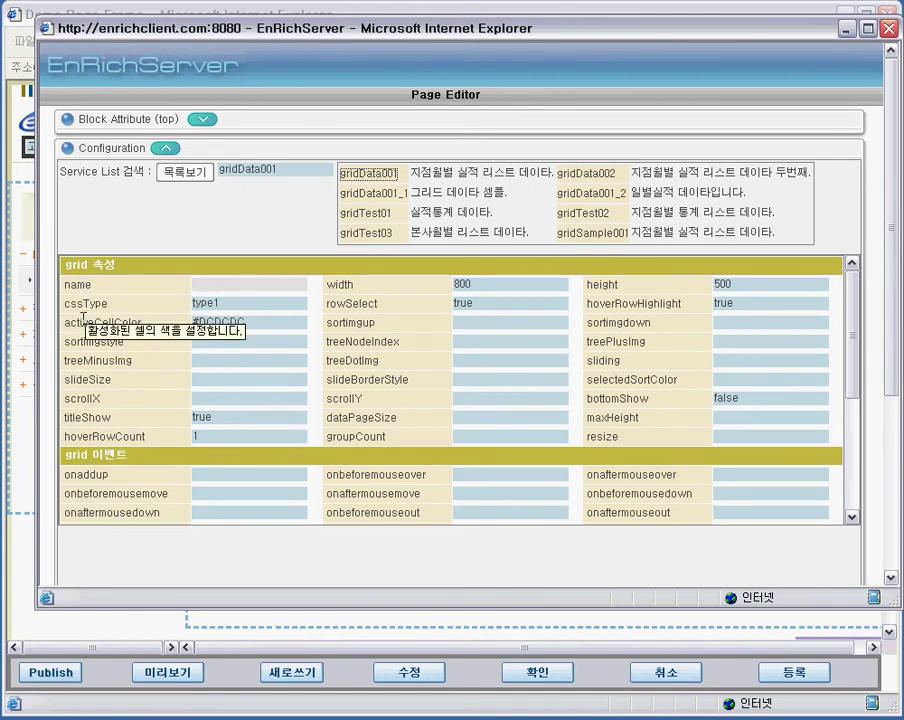
Step: Name the grid 지점월별실적
click(216, 287)
text(월별)
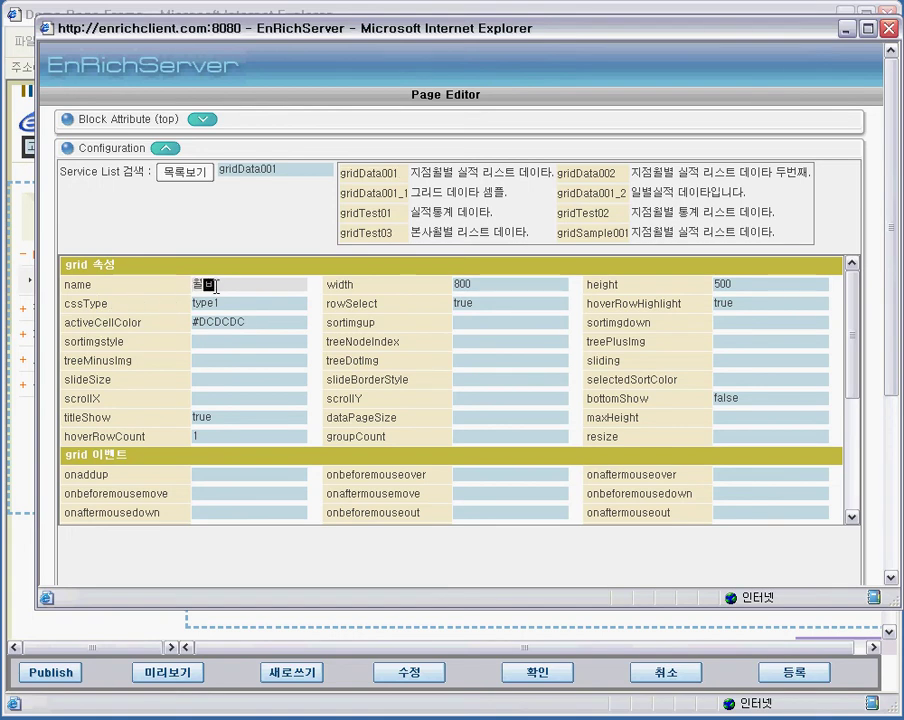
text(지)
text(점)
text(월별실ㅈ)
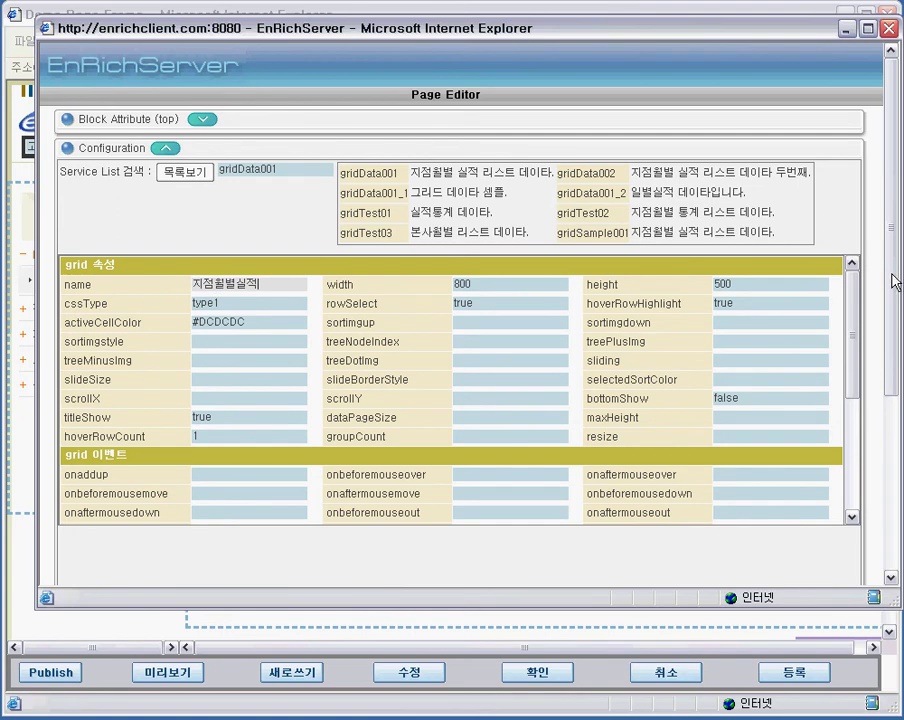
Step: Add seven header columns to the grid
scroll(888, 366, down, 3)
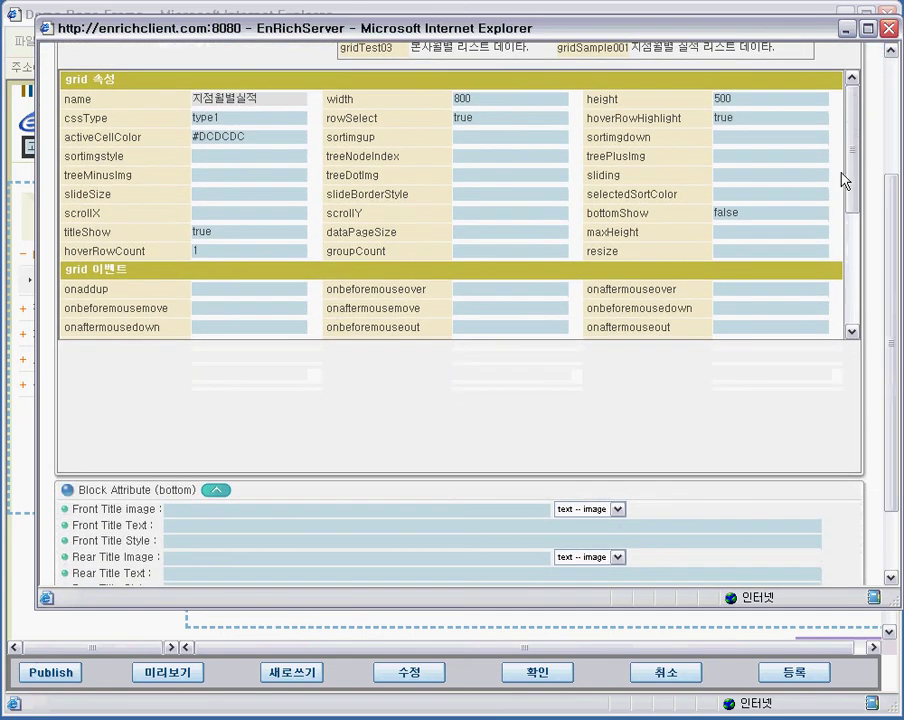
drag(846, 164, 856, 285)
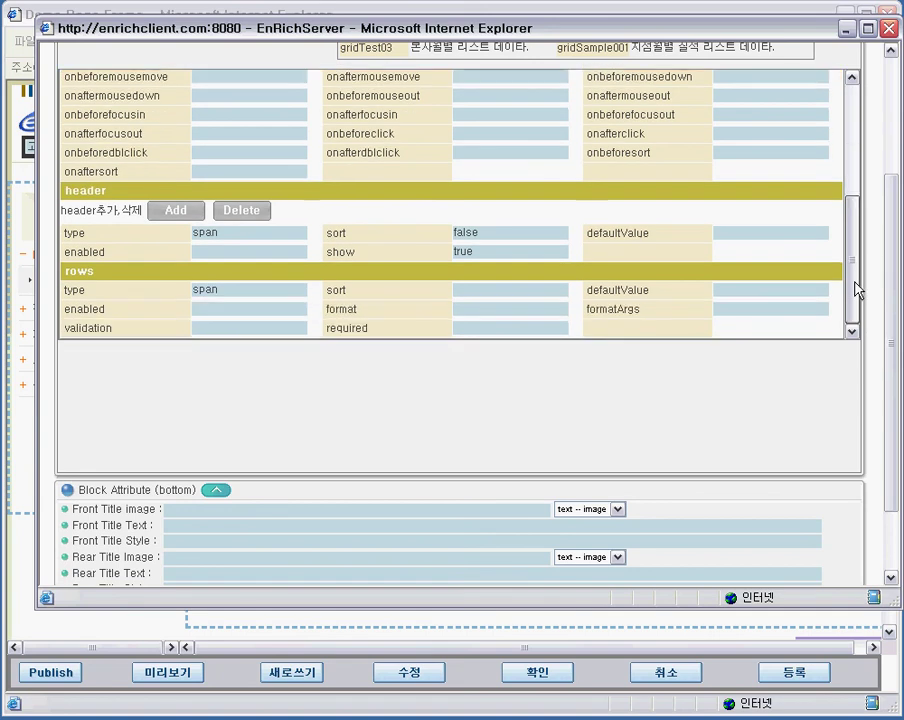
click(168, 214)
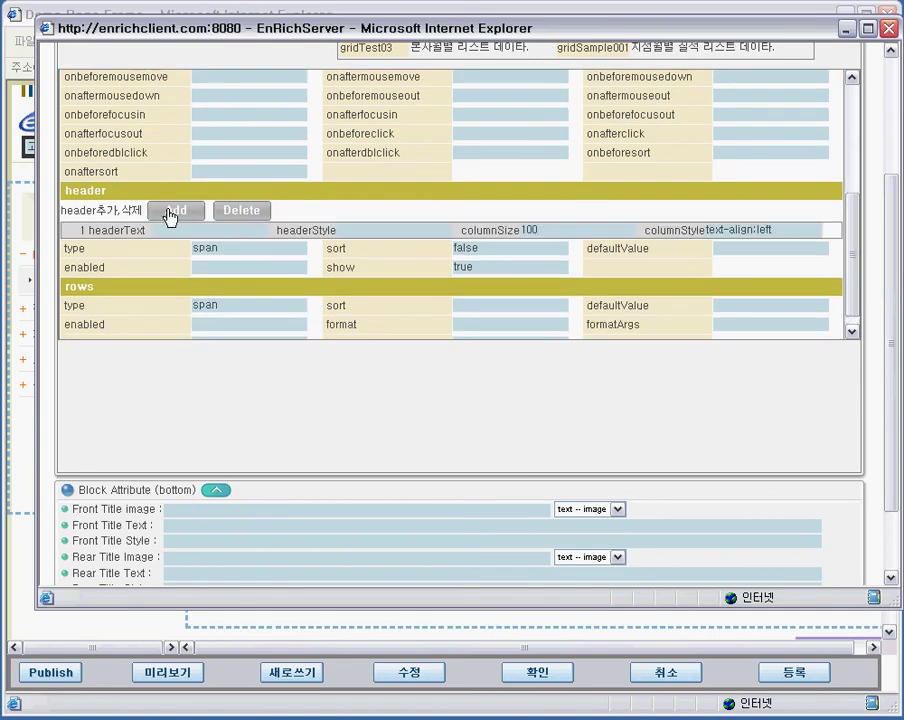
click(168, 214)
click(168, 214)
click(168, 214)
click(168, 214)
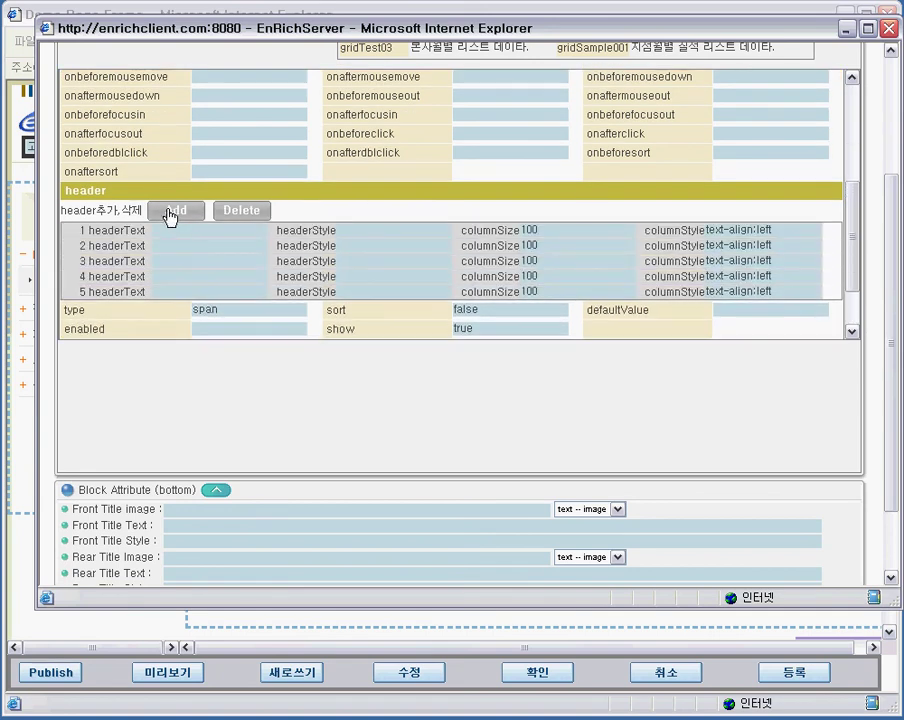
click(168, 214)
click(168, 214)
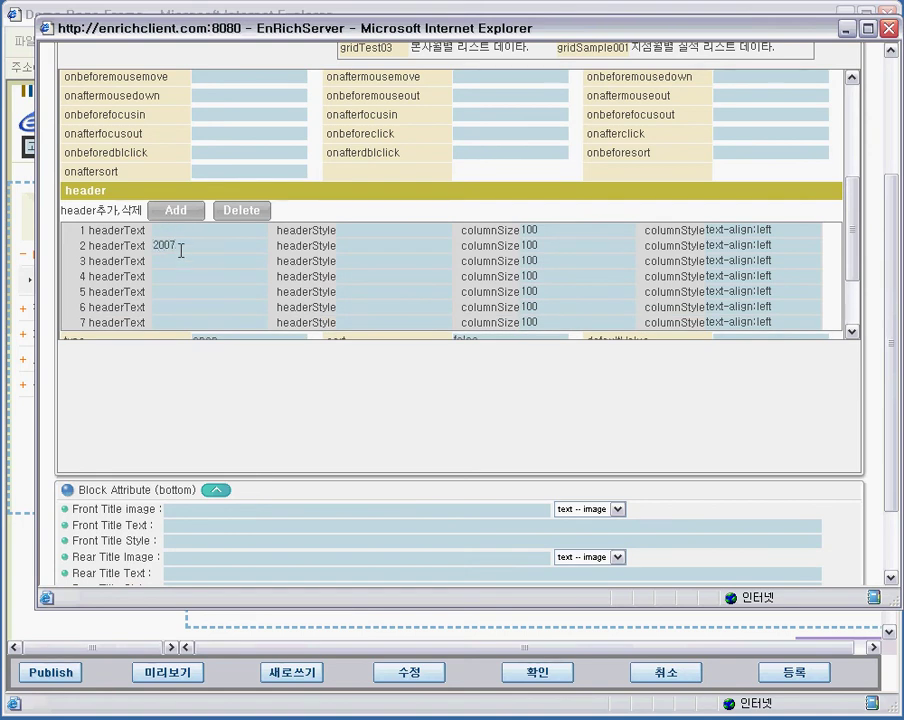
Step: Fill the header texts of columns 2 to 7 with the months 2007.01 to 2007.06, leaving the first header empty
double_click(181, 252)
key(ctrl+c)
click(183, 260)
key(ctrl+v)
click(205, 276)
key(ctrl+v)
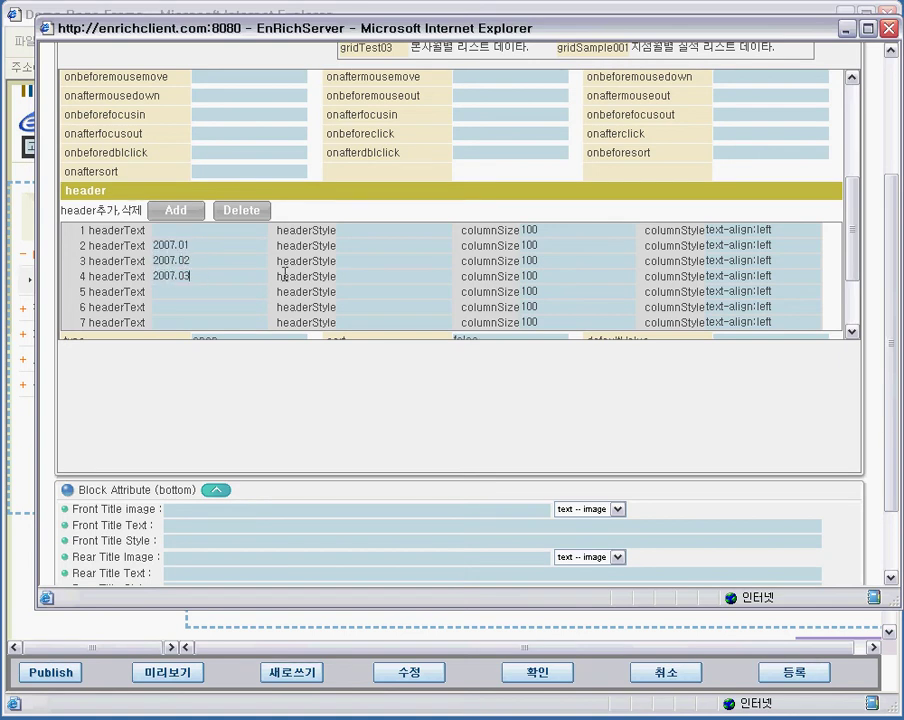
key(ctrl+v)
click(210, 307)
key(ctrl+v)
key(BackSpace)
text(5)
key(ctrl+v)
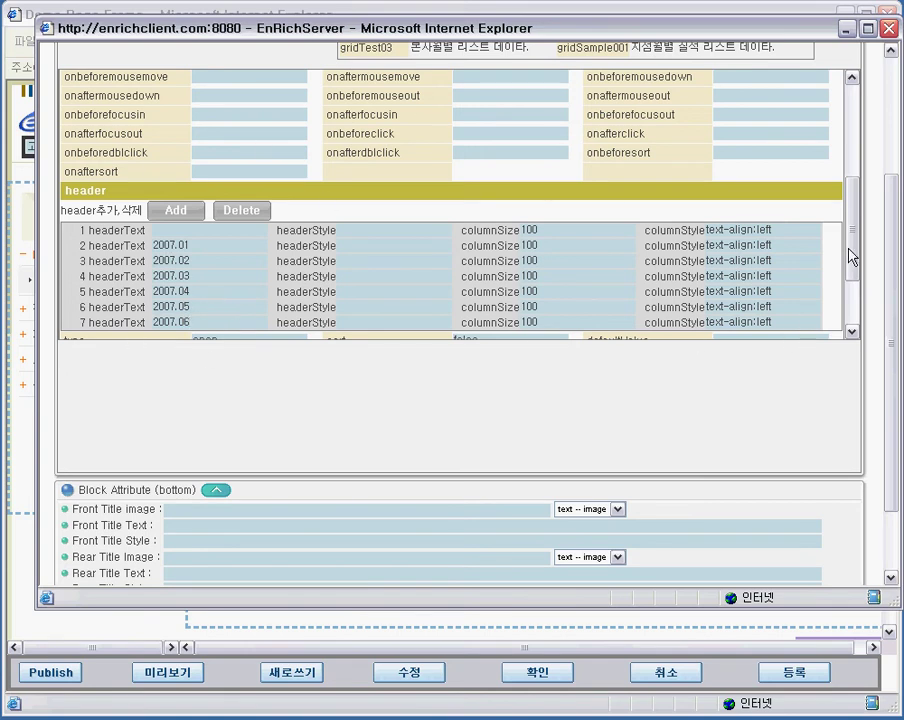
Step: Save the grid block's configuration
scroll(842, 252, down, 3)
scroll(893, 323, down, 1)
scroll(893, 323, down, 2)
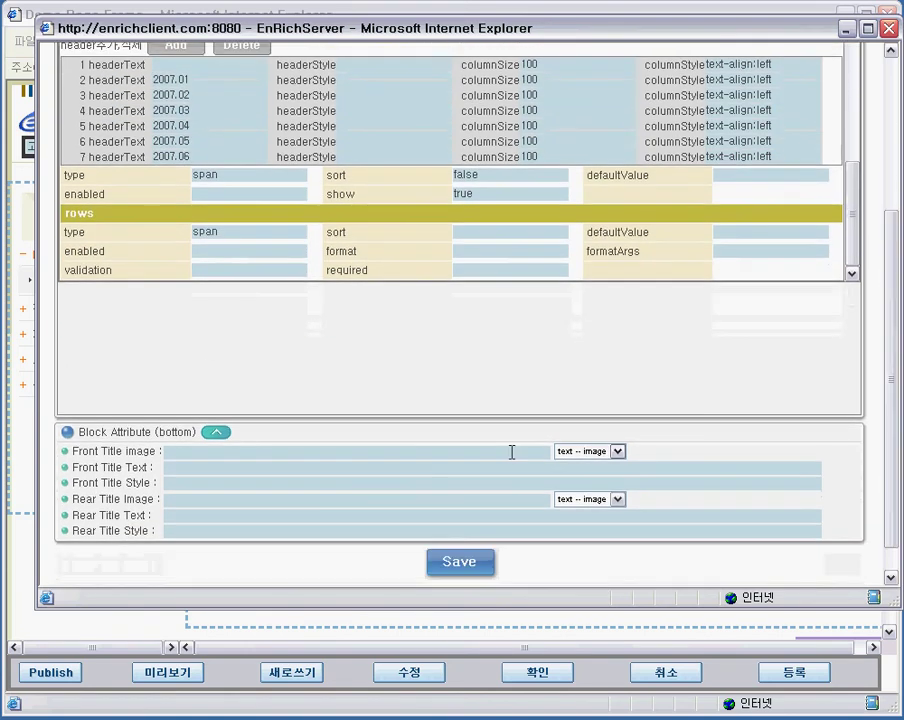
click(214, 435)
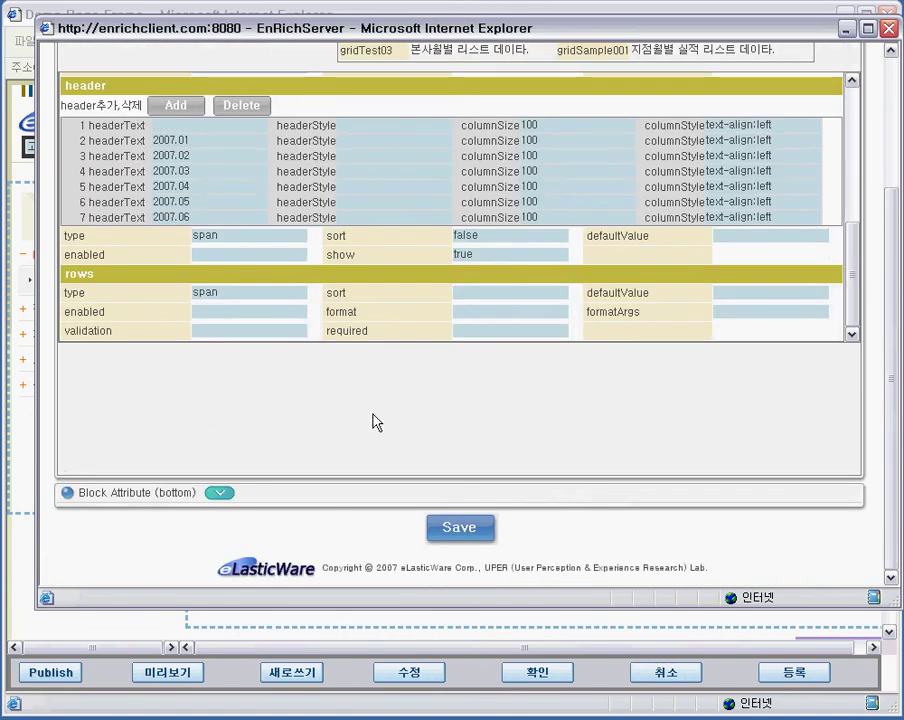
click(459, 528)
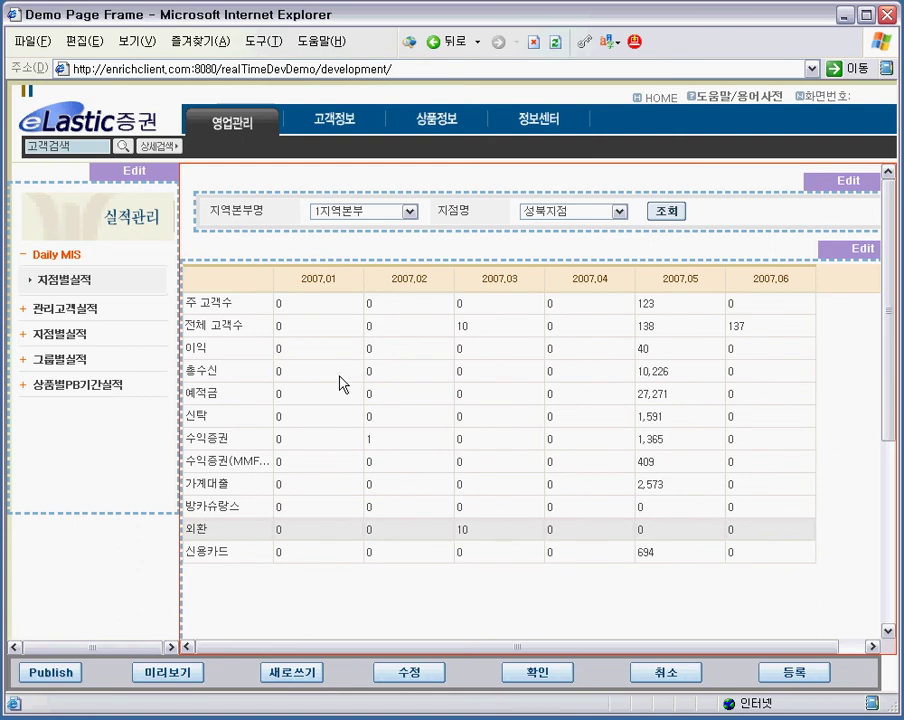
Step: Open the graph block below the grid for editing and choose demoGraphConf5_1.js as its service
drag(888, 277, 888, 467)
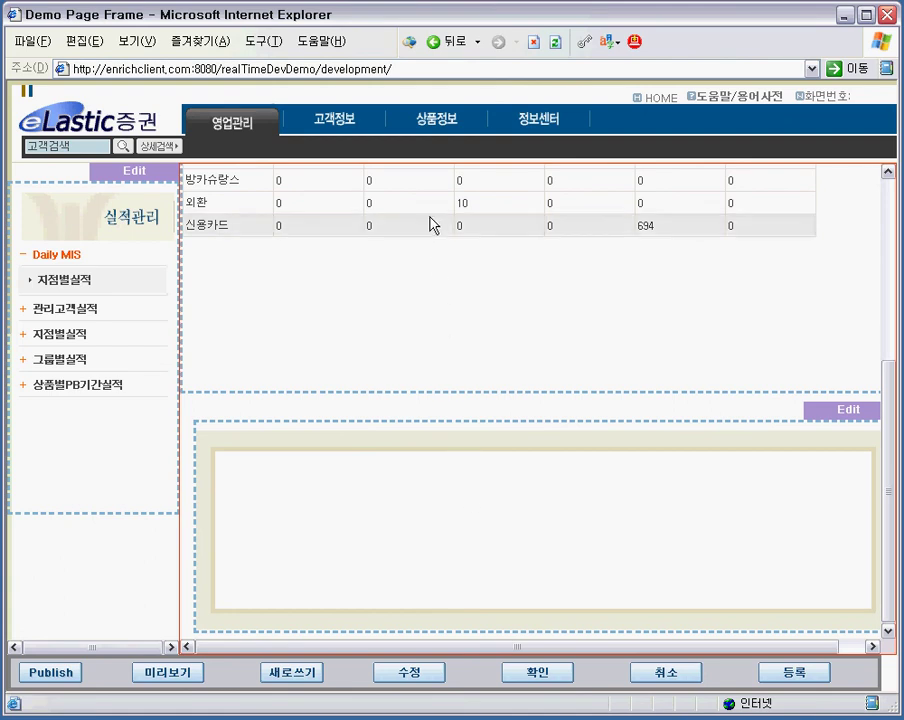
click(840, 419)
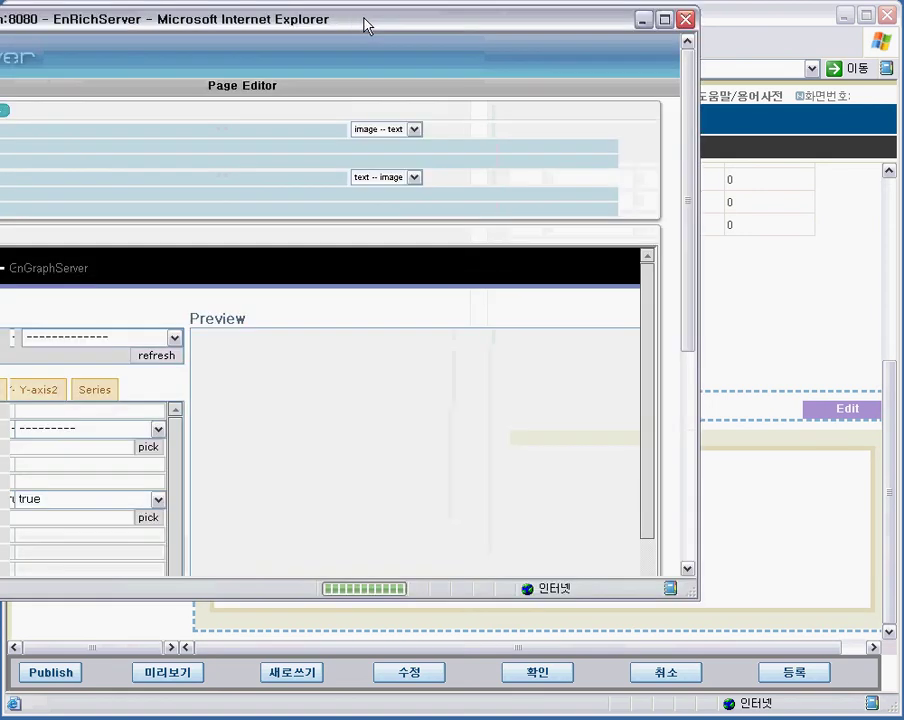
drag(366, 25, 522, 45)
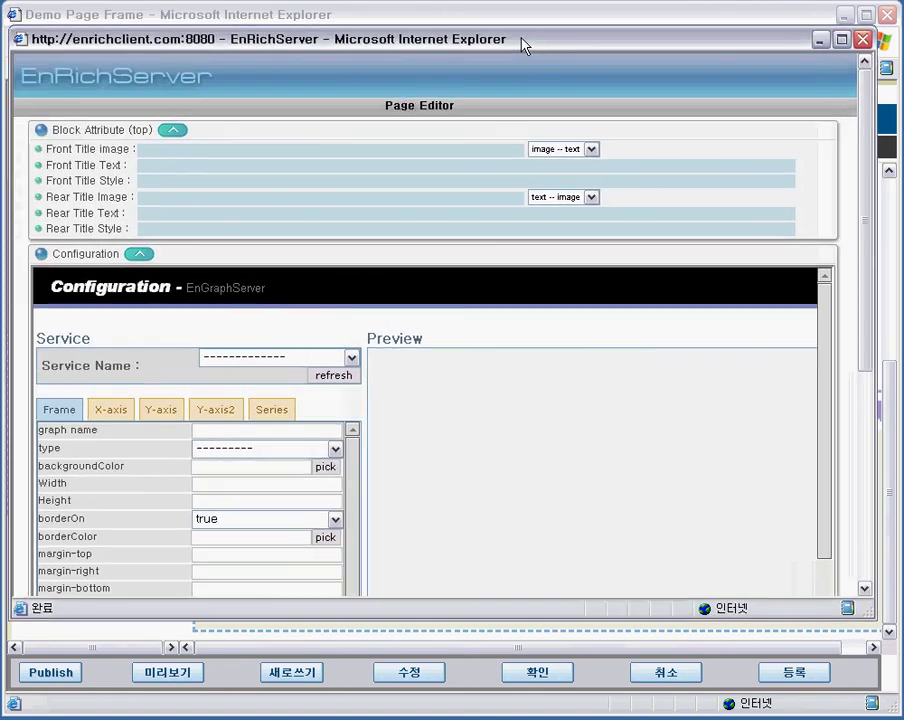
click(175, 133)
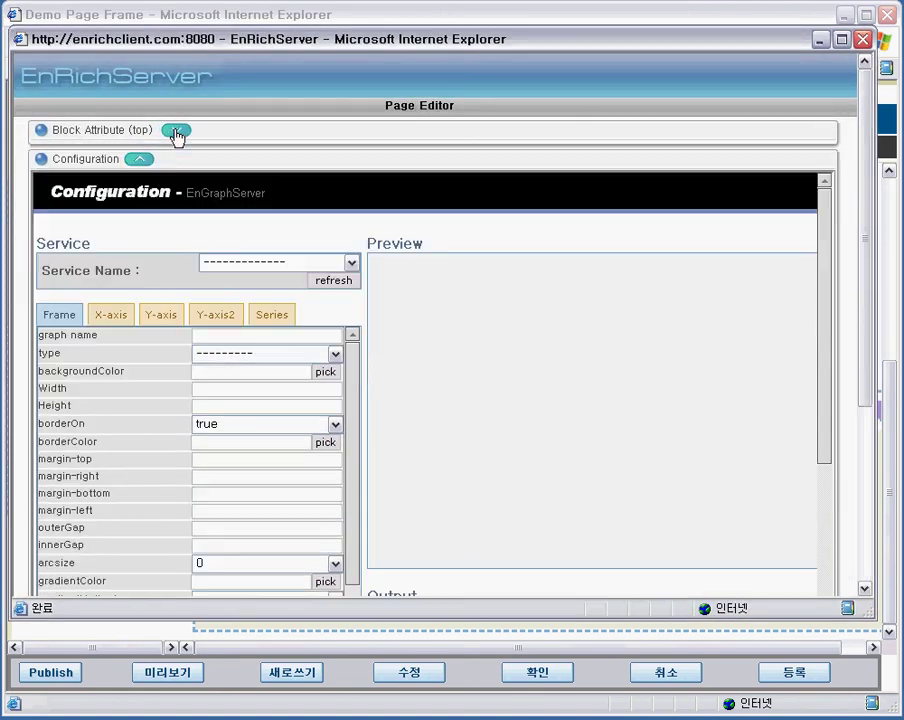
click(350, 263)
drag(352, 310, 344, 414)
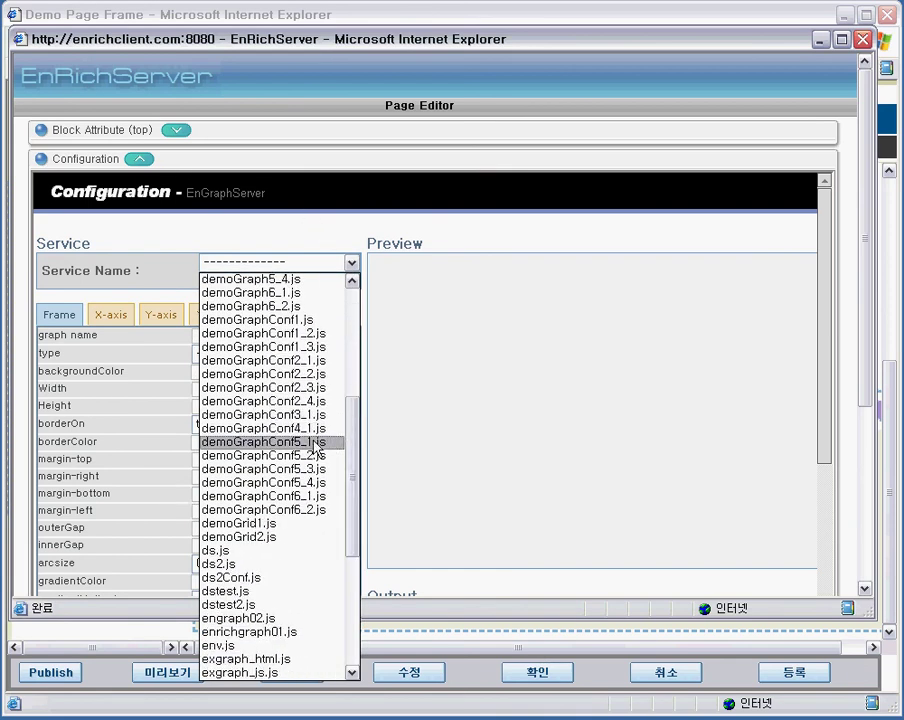
click(315, 442)
Step: Generate a preview of the graph and examine it
drag(816, 342, 816, 491)
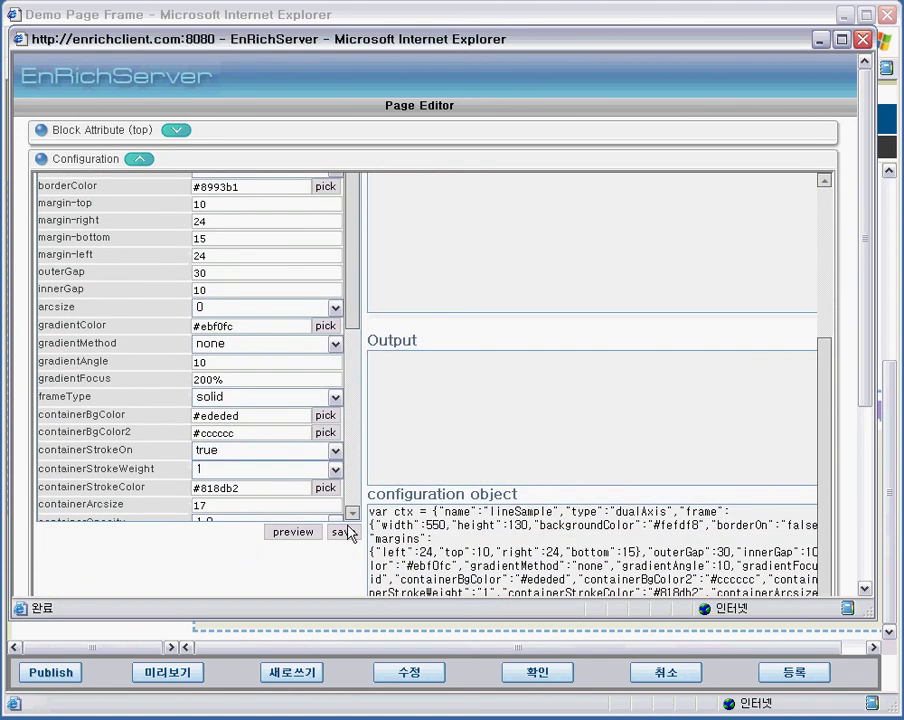
click(292, 531)
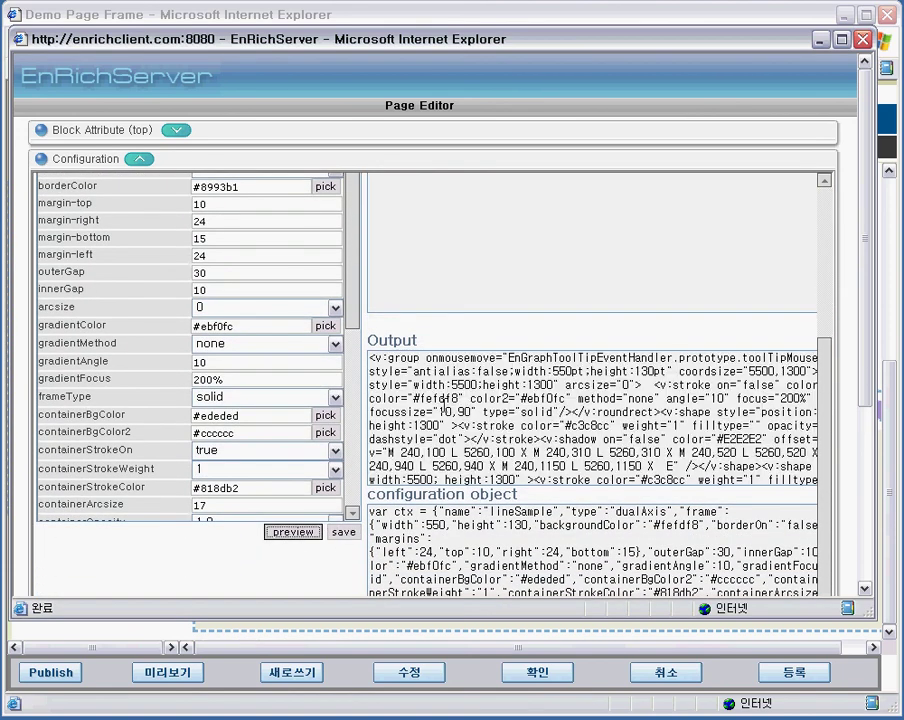
drag(817, 340, 828, 204)
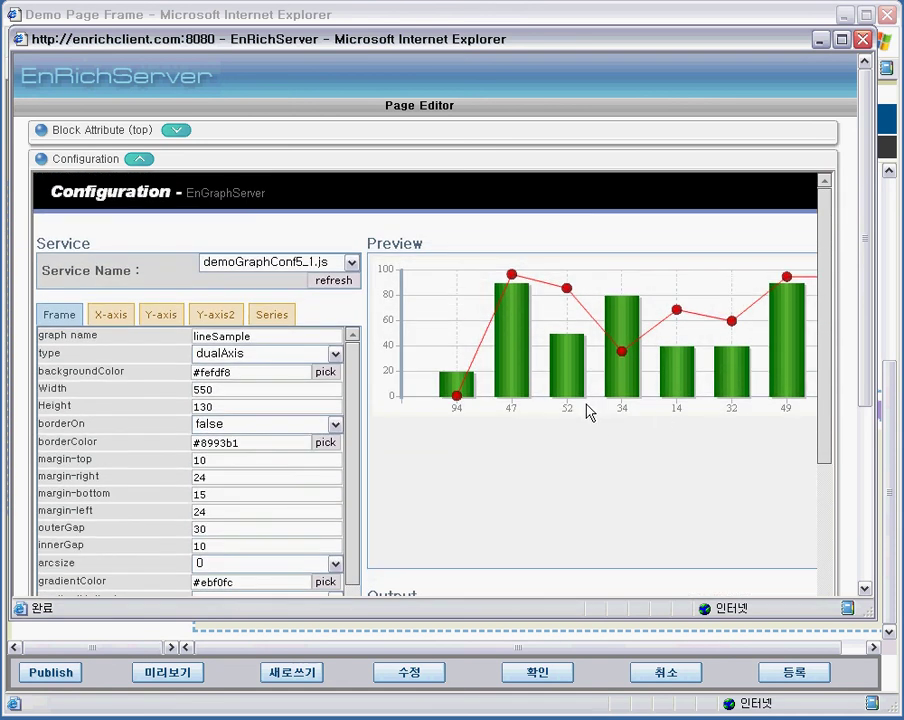
Step: Save the graph block's configuration and review the form, grid and graph on the page
click(134, 162)
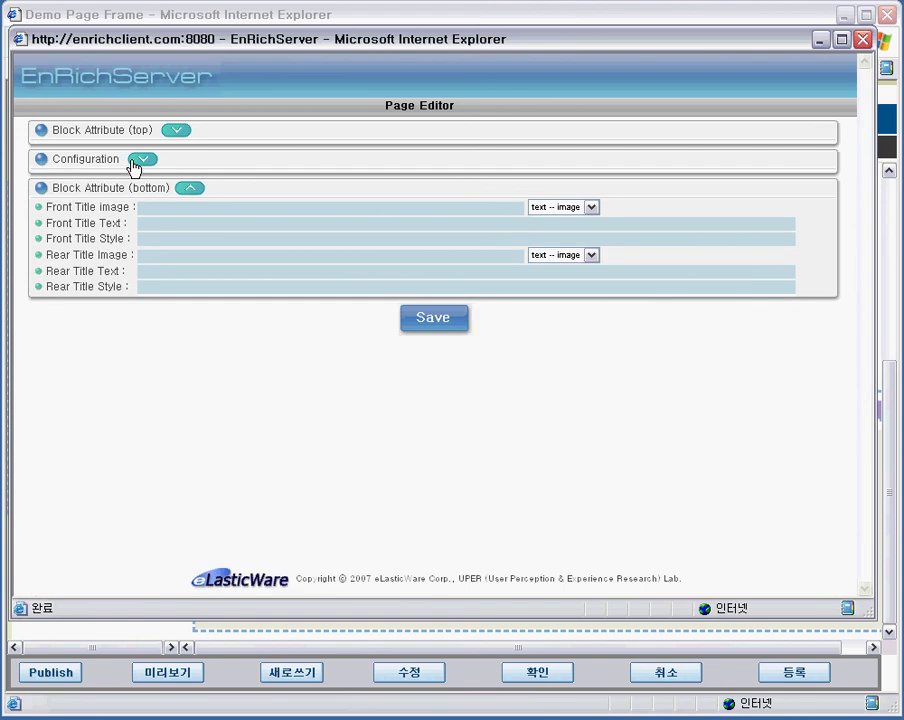
click(432, 322)
drag(893, 413, 882, 190)
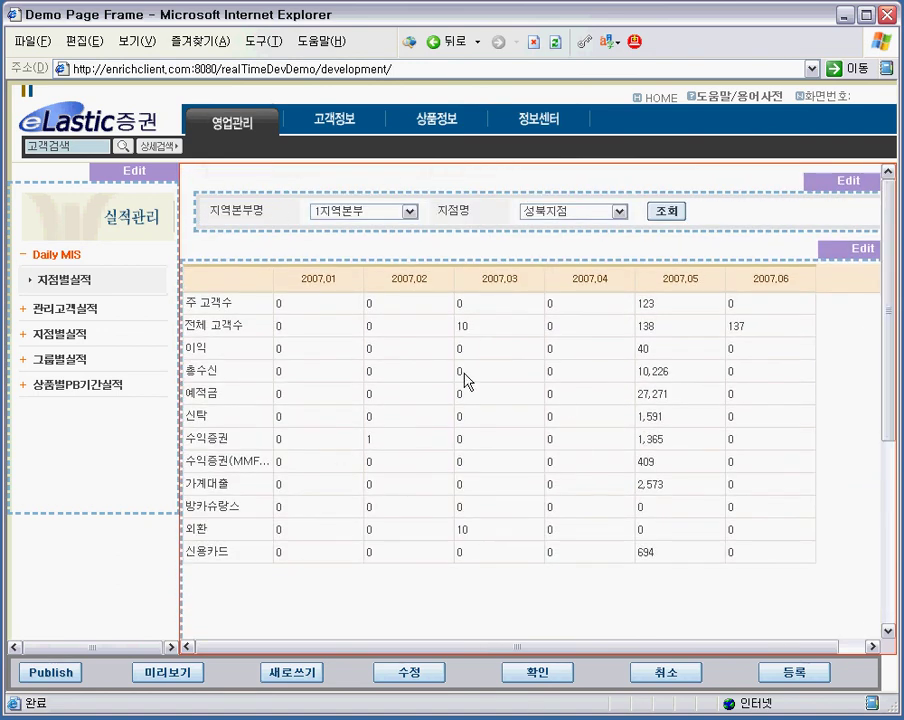
drag(882, 310, 897, 502)
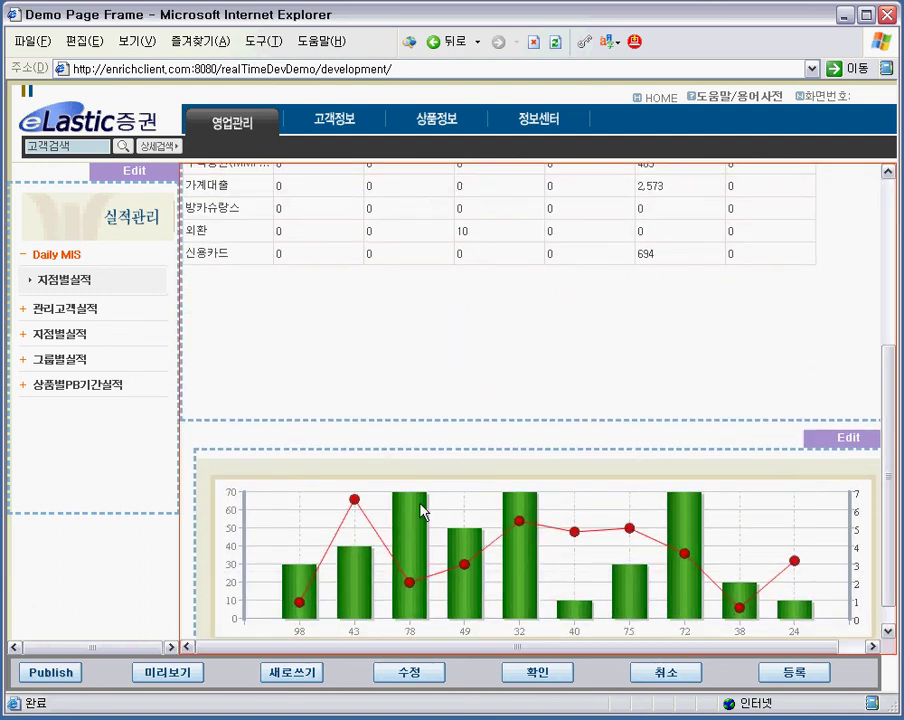
Step: Preview the whole page in a separate window, examine its search form, grid and graph, and close the preview
click(163, 678)
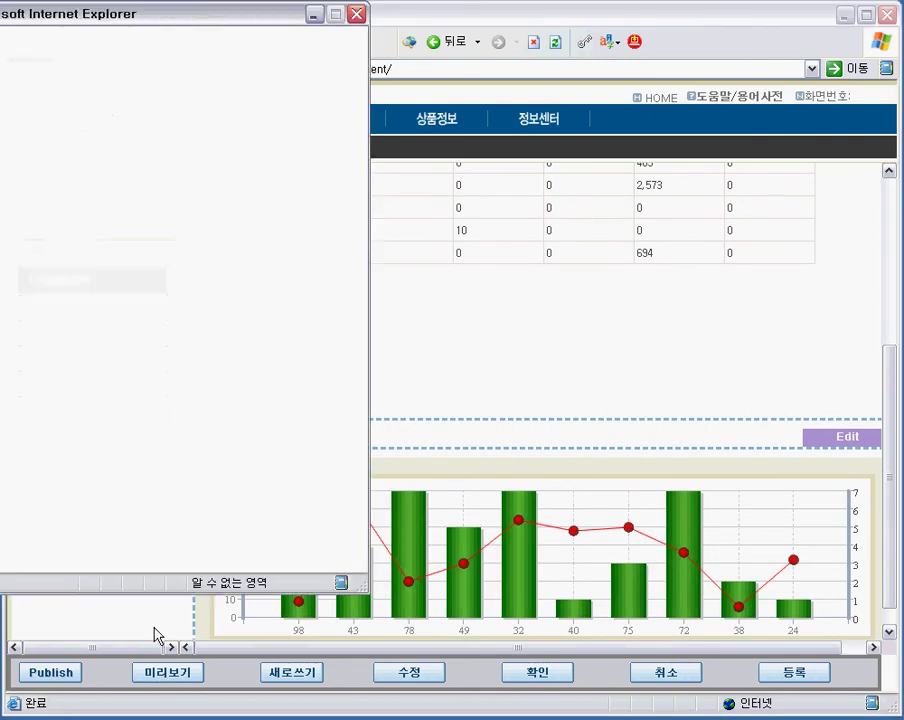
drag(96, 16, 507, 42)
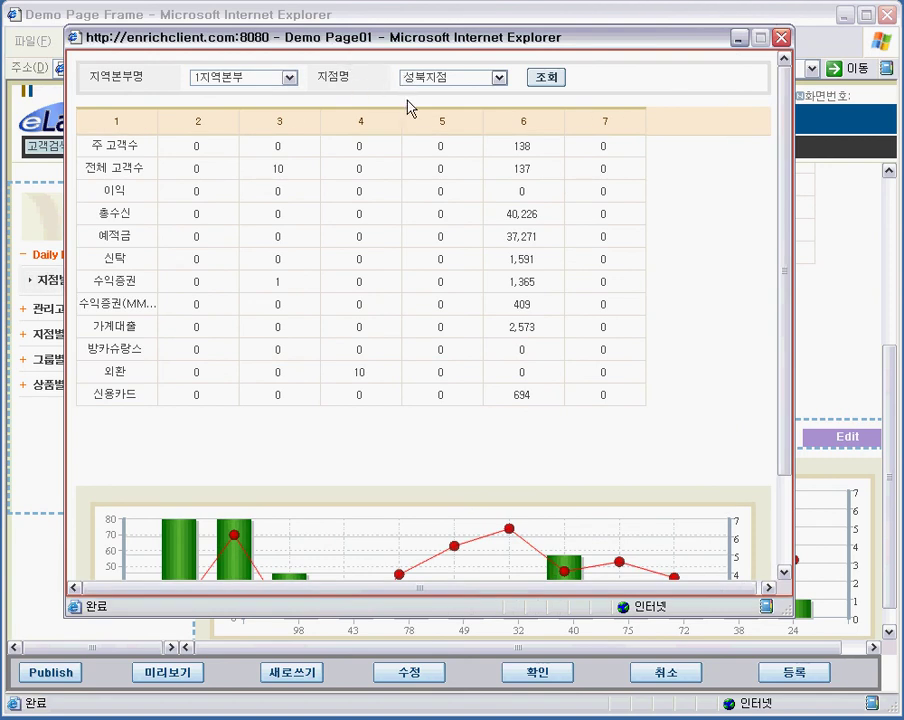
drag(785, 340, 786, 426)
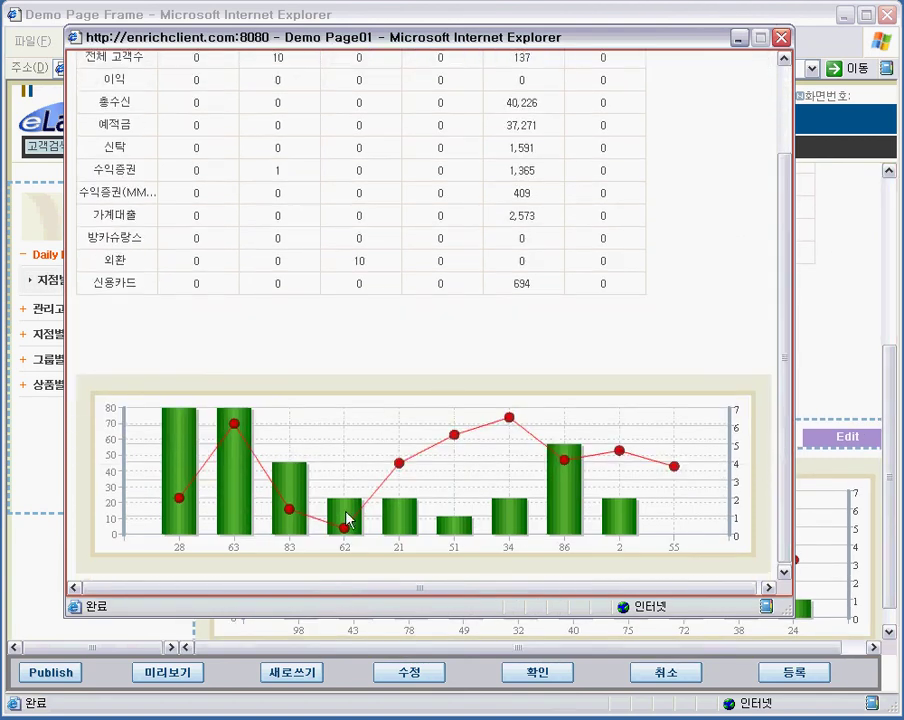
click(782, 40)
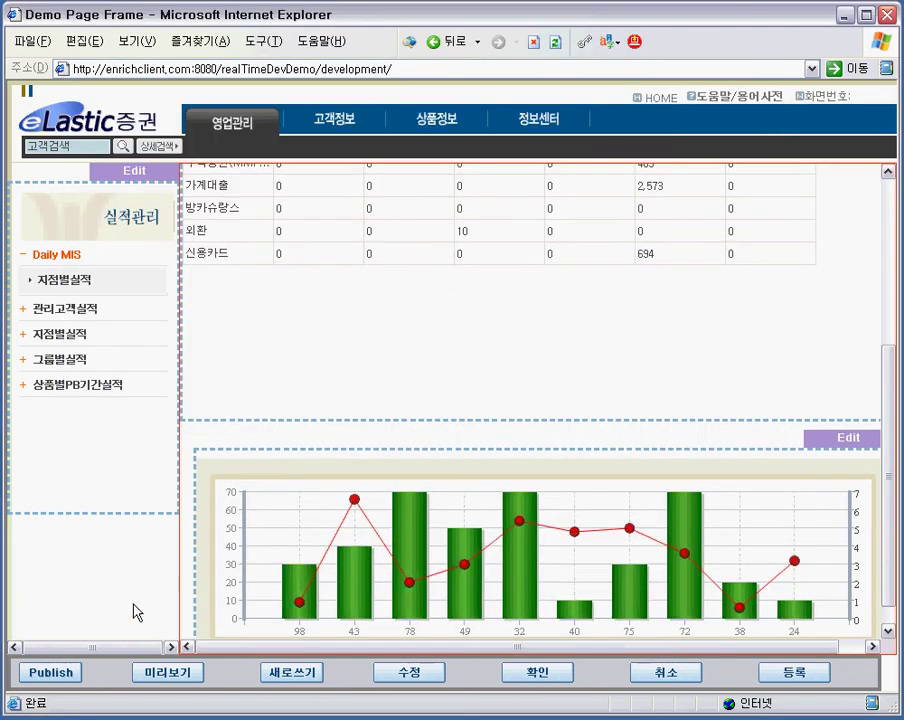
Step: Publish the finished 지점별실적 page and acknowledge the notice
click(55, 672)
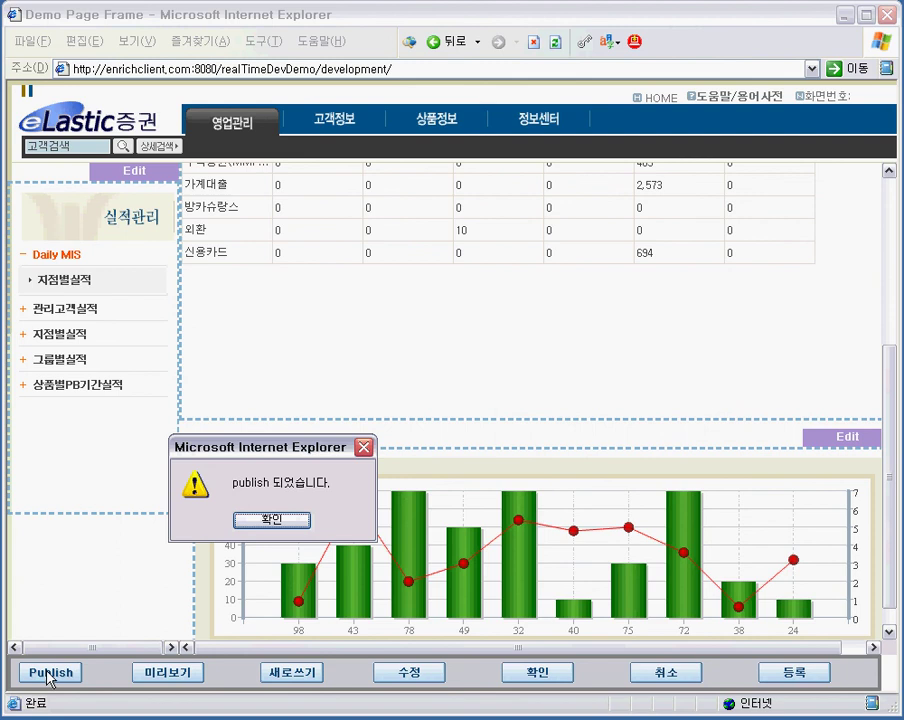
click(267, 527)
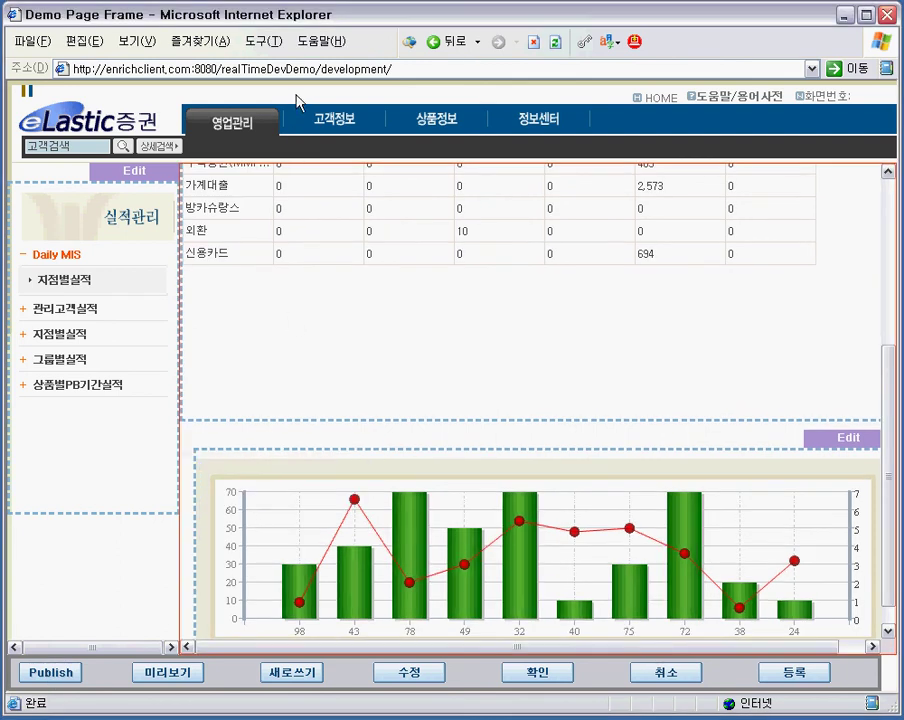
Step: Go to the live site at enrichclient.com:8080/realTimeDevDemo/ and open the 지점별실적 page under Daily MIS
double_click(393, 70)
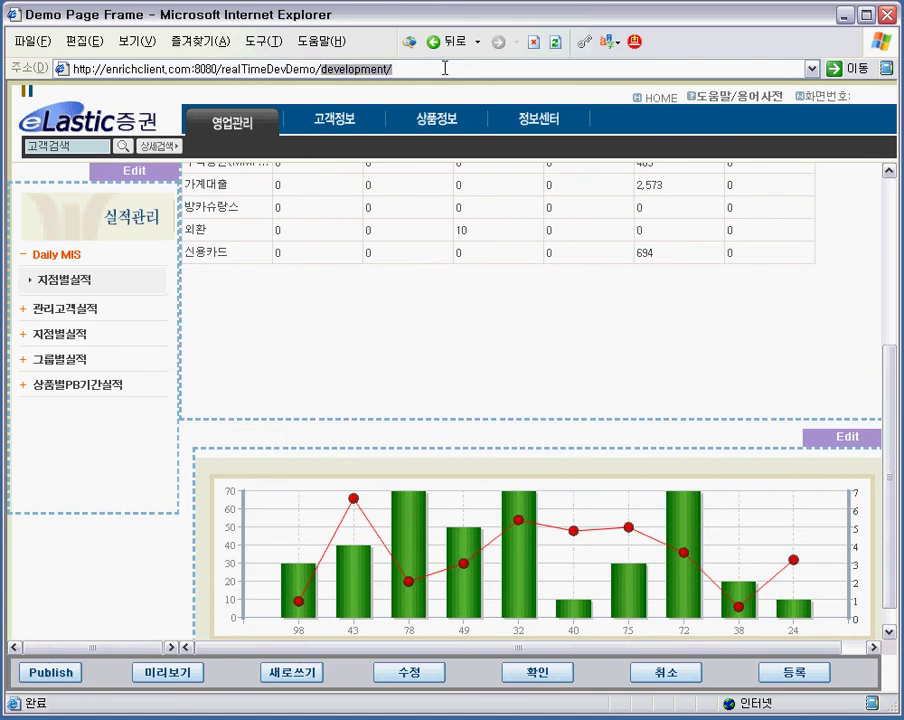
key(BackSpace)
key(Return)
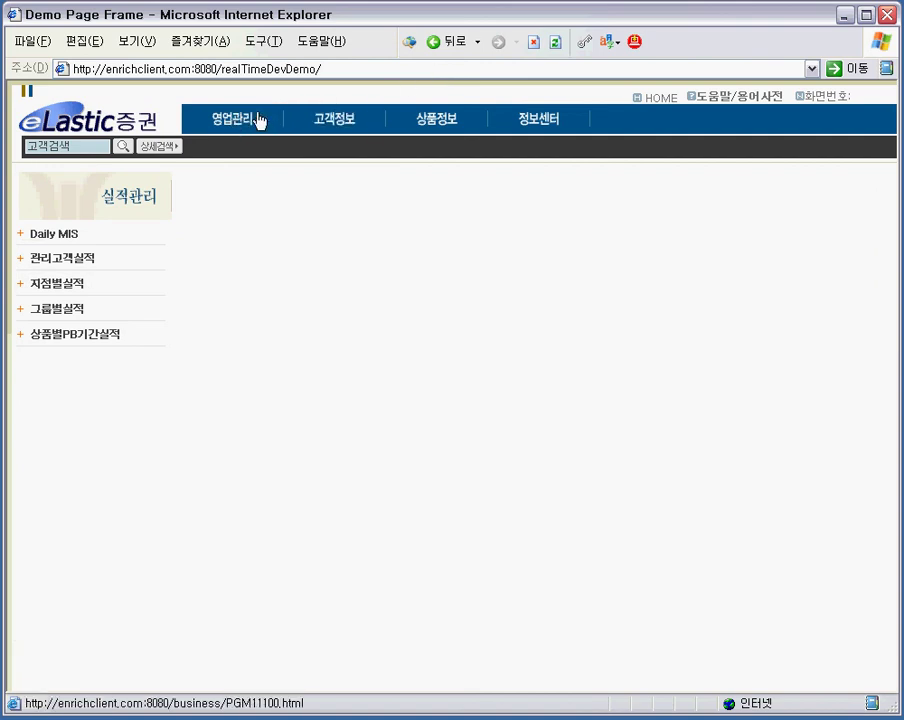
click(42, 236)
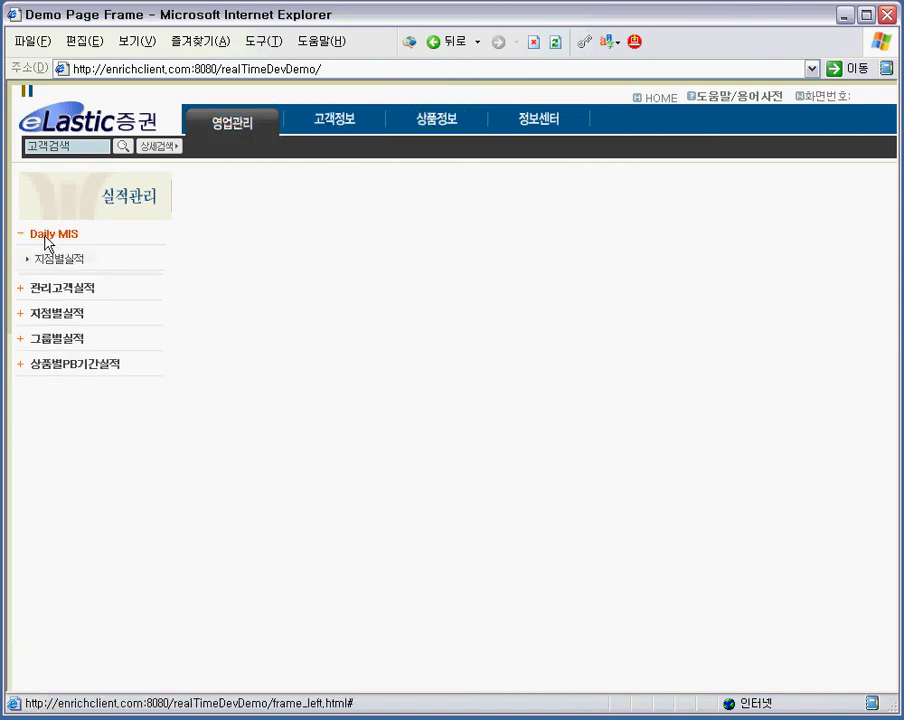
click(45, 262)
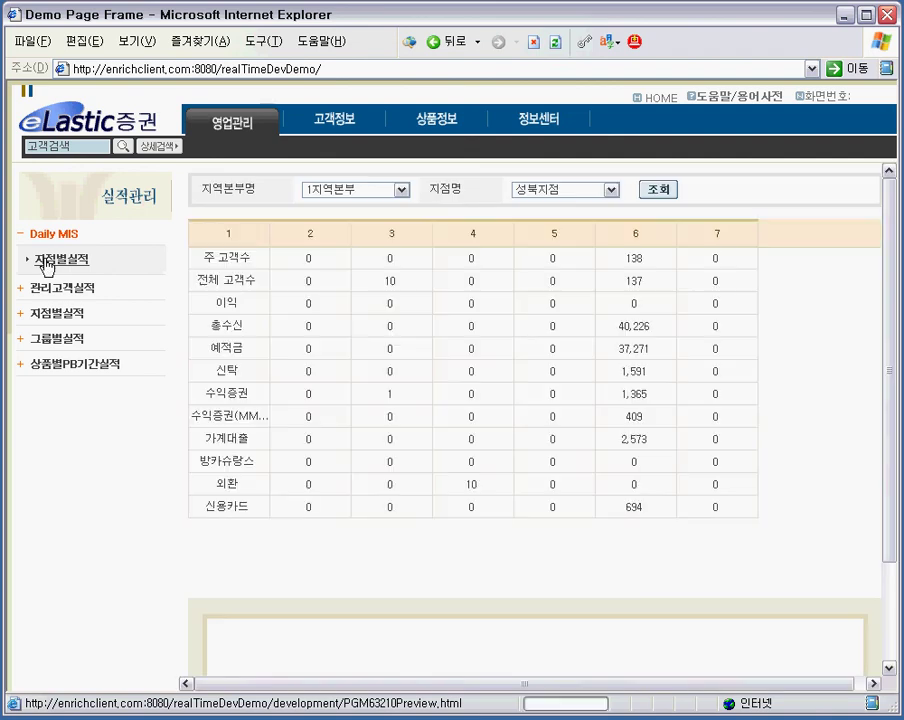
Step: Check the 지역본부명 and 지점명 choices on the published page and look over its grid and graph
click(340, 191)
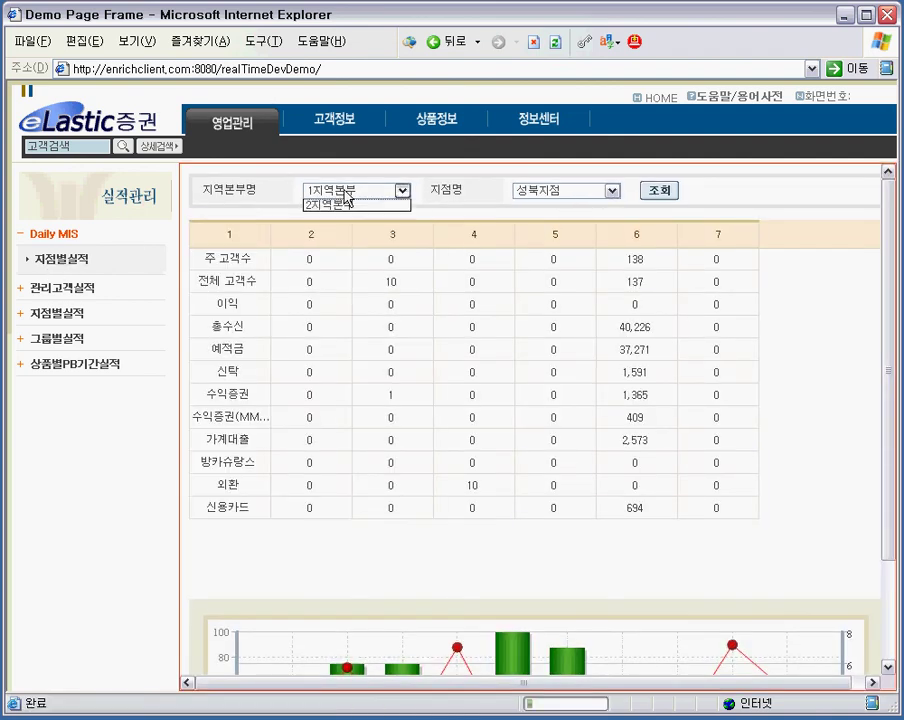
click(568, 198)
click(568, 198)
click(600, 203)
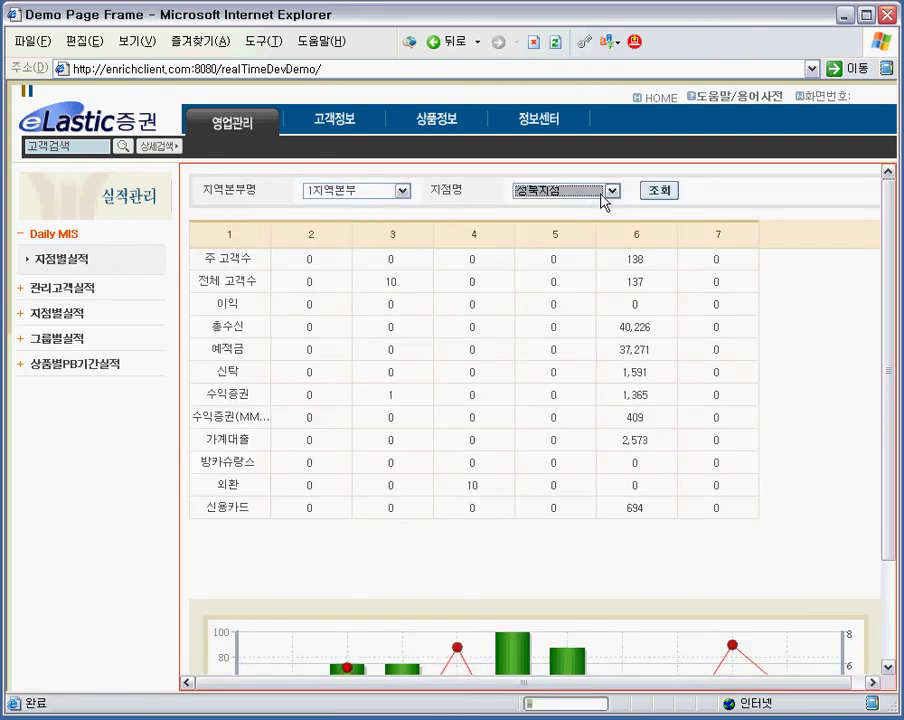
drag(882, 270, 866, 240)
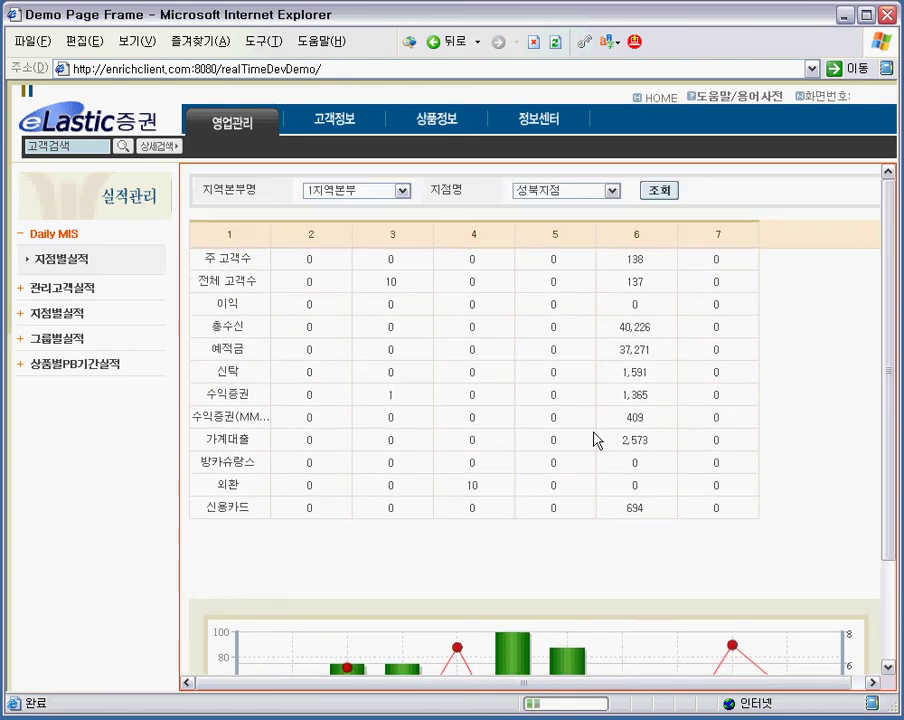